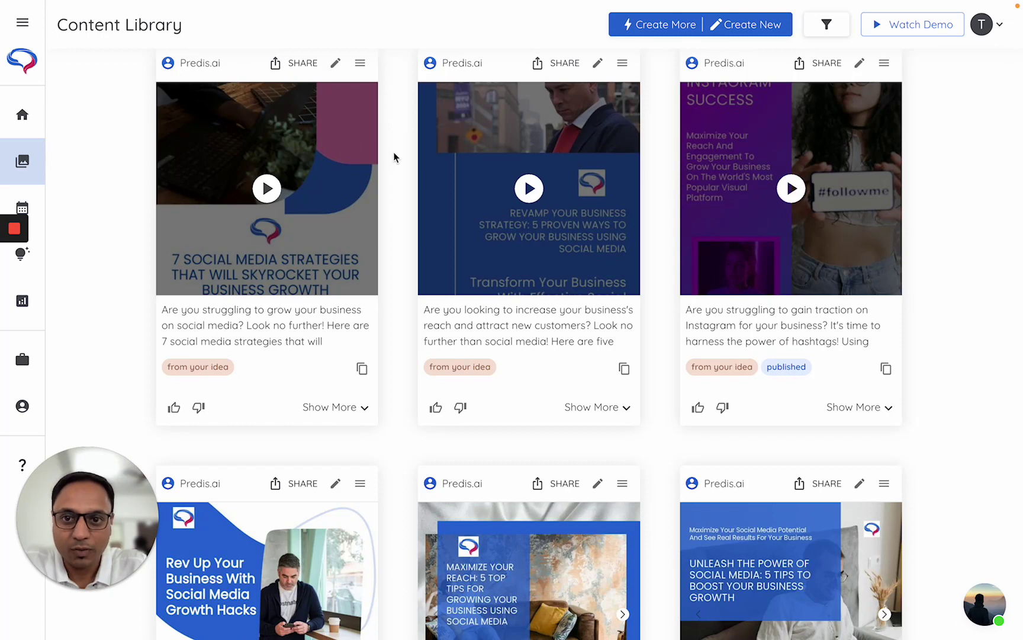
# Open the 7 Social Media Strategies video post for editing and go to its Share preview.
pyautogui.scroll(1, 295, 76)
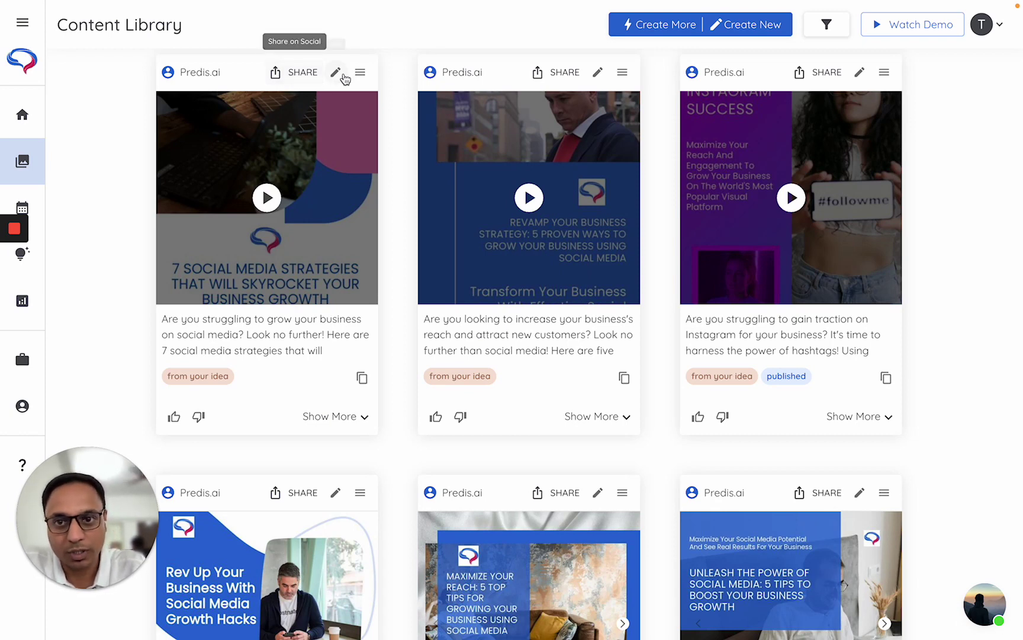
pyautogui.click(336, 74)
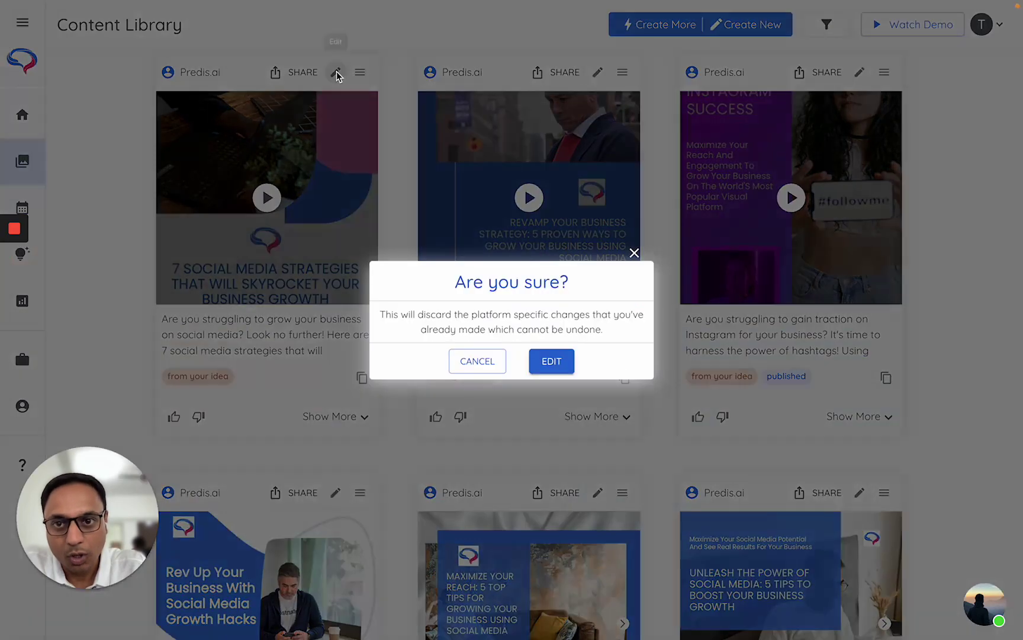
pyautogui.click(551, 362)
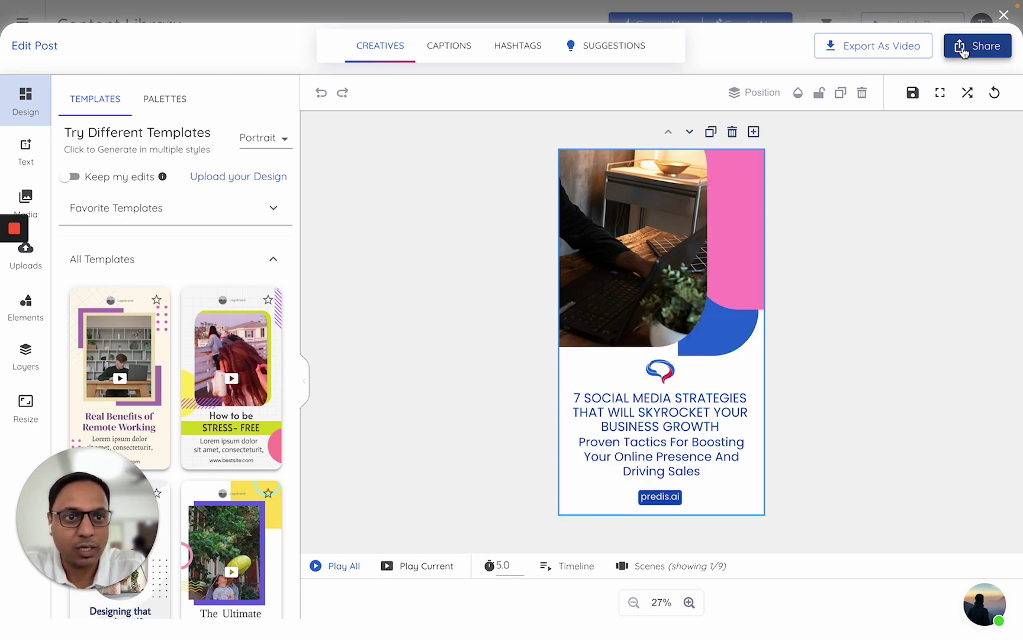
pyautogui.click(963, 52)
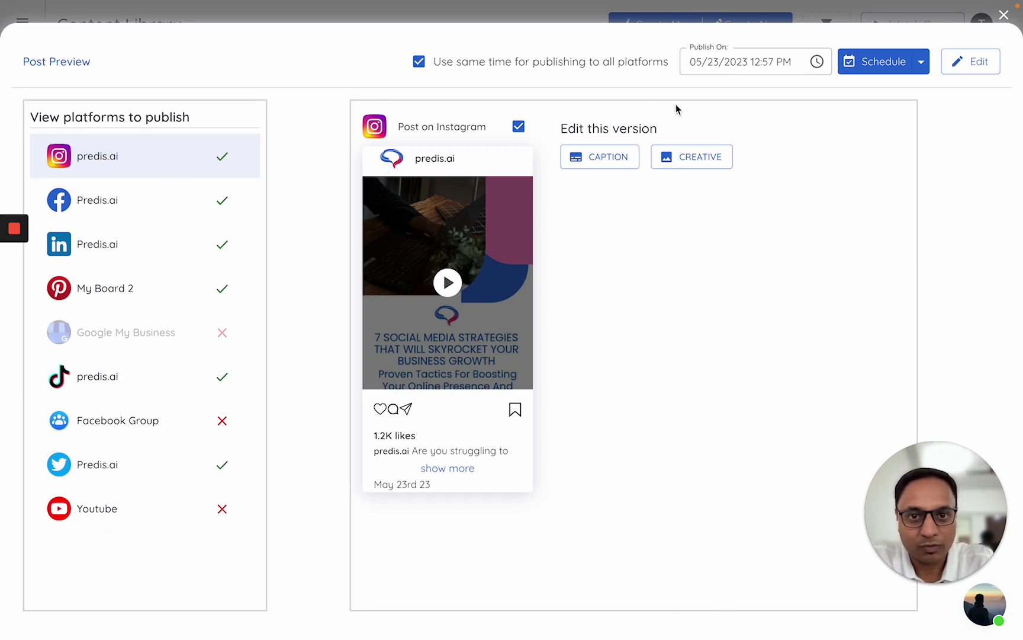
# Set the publish date to May 25, 2023 at 12:57 PM and schedule the post.
pyautogui.click(720, 68)
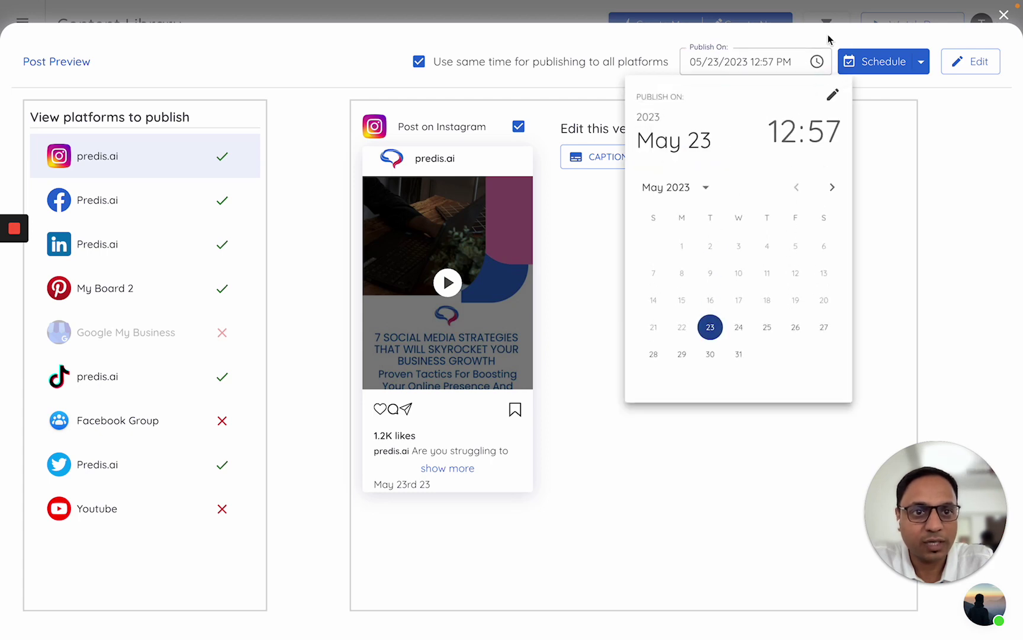
pyautogui.click(927, 92)
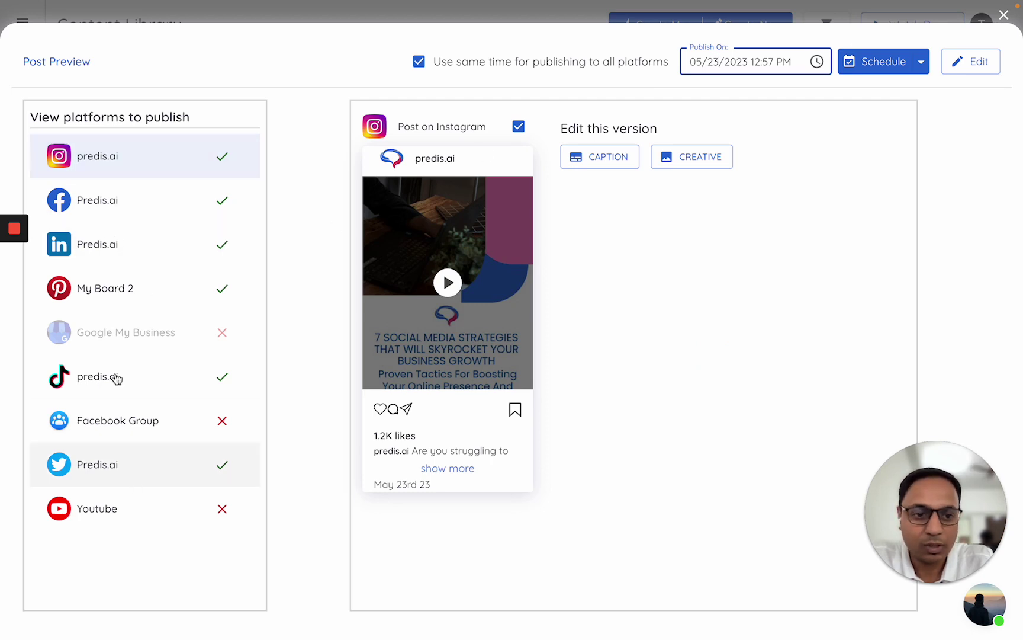
pyautogui.click(743, 55)
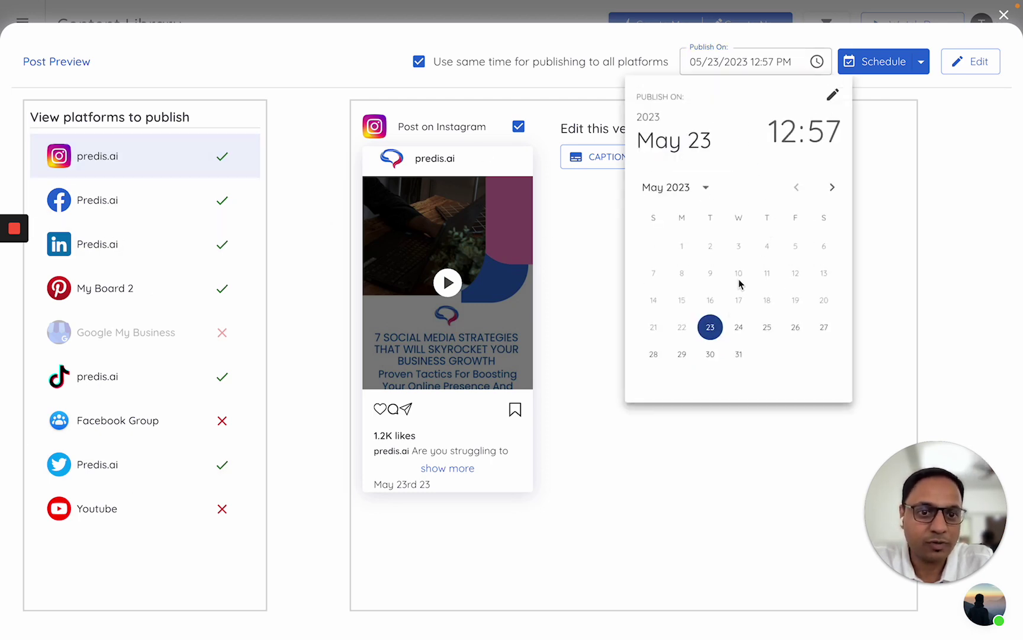
pyautogui.click(767, 332)
pyautogui.click(887, 207)
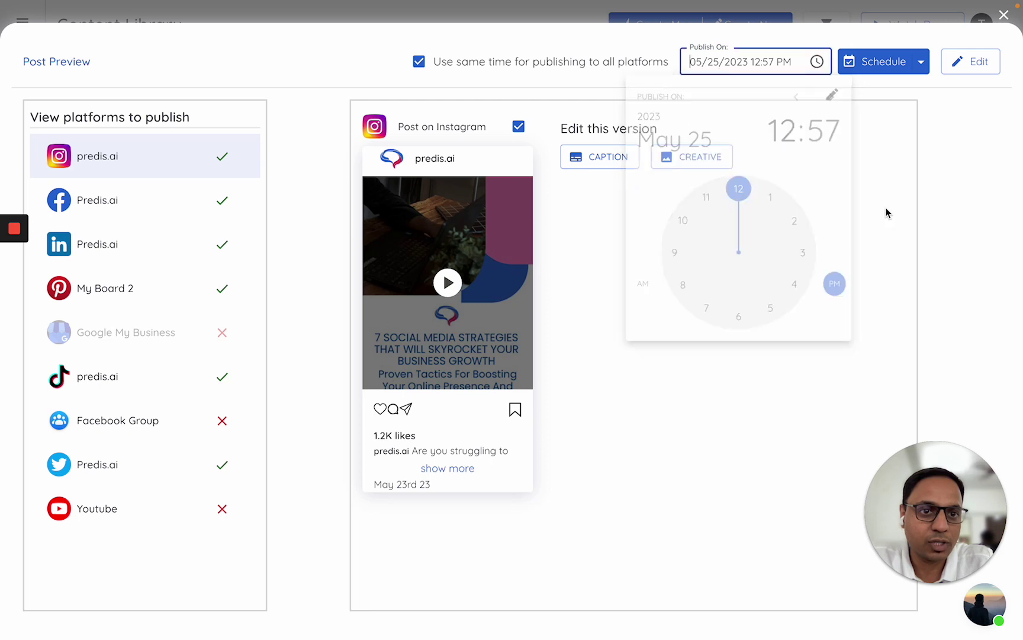
pyautogui.click(879, 64)
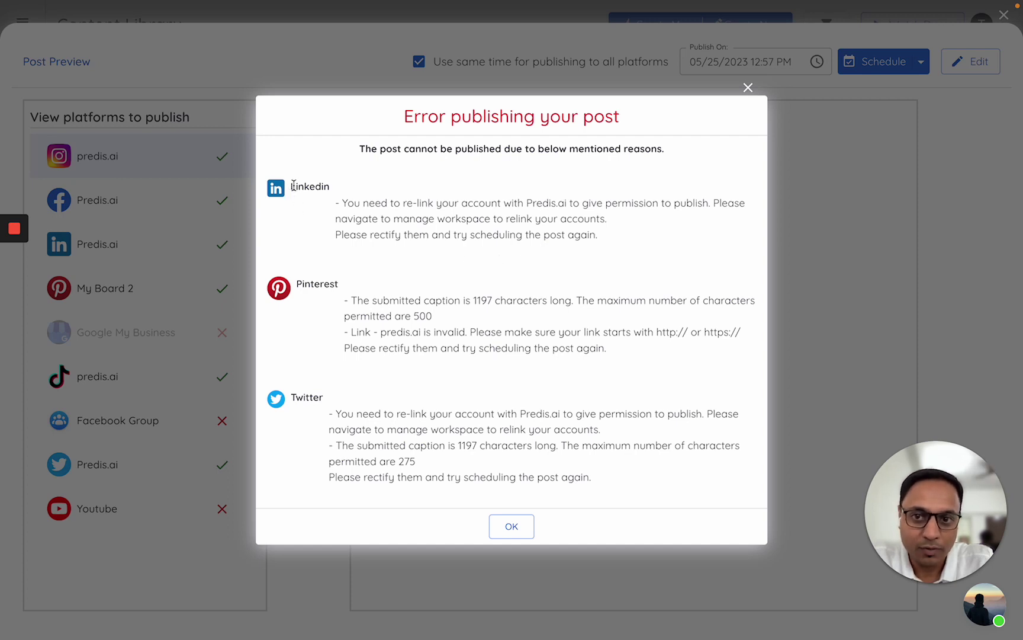
# Highlight the LinkedIn relink, Pinterest link and Twitter caption-length errors in the report.
pyautogui.moveTo(334, 204); pyautogui.dragTo(723, 235)
pyautogui.click(609, 237)
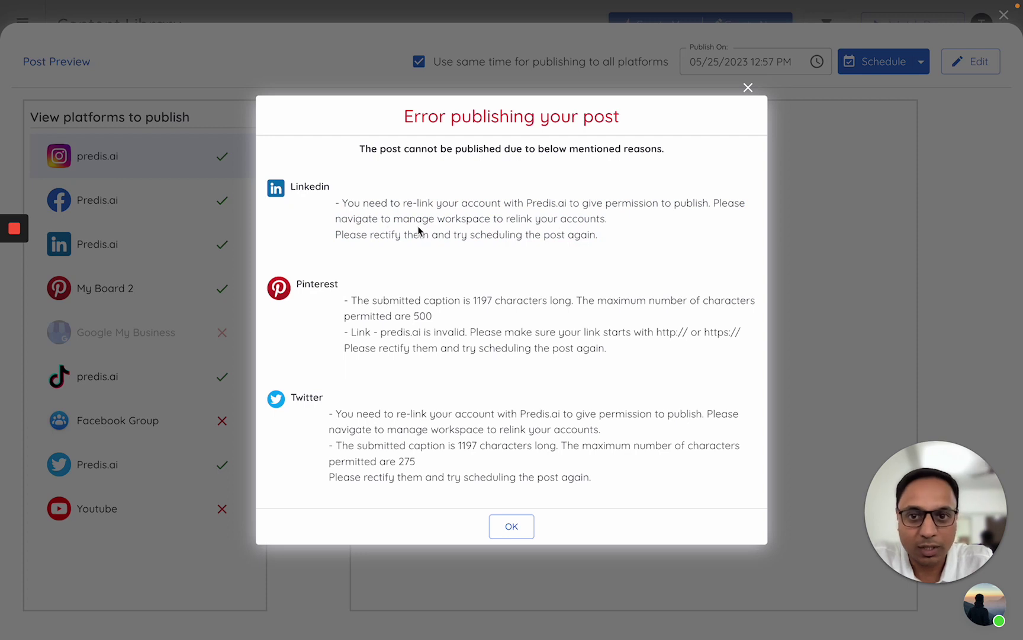
pyautogui.moveTo(338, 205); pyautogui.dragTo(607, 220)
pyautogui.click(609, 237)
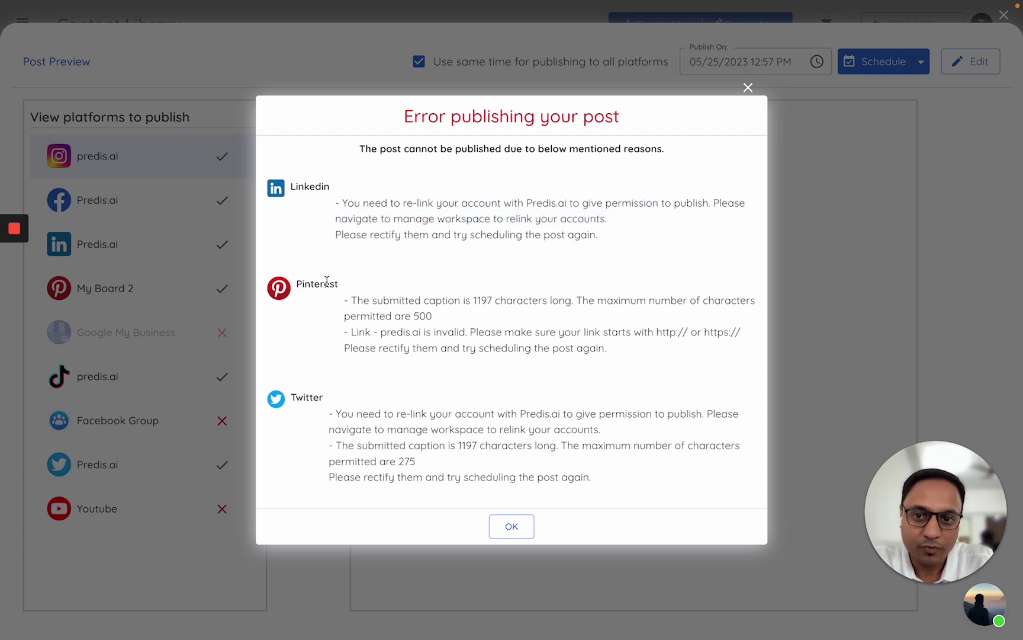
pyautogui.moveTo(298, 285); pyautogui.dragTo(548, 316)
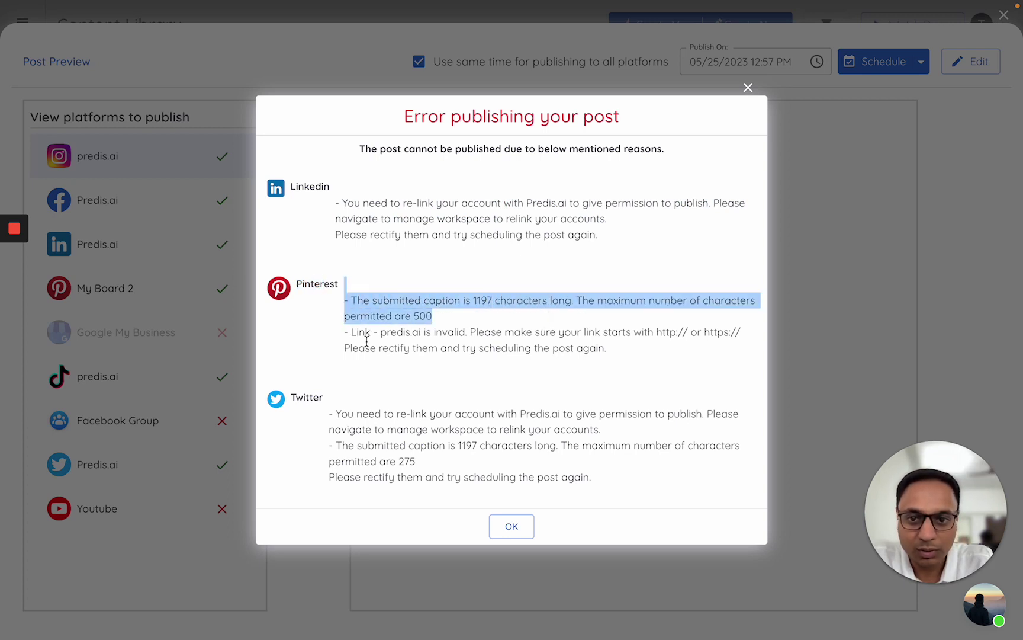
pyautogui.moveTo(347, 329); pyautogui.dragTo(564, 328)
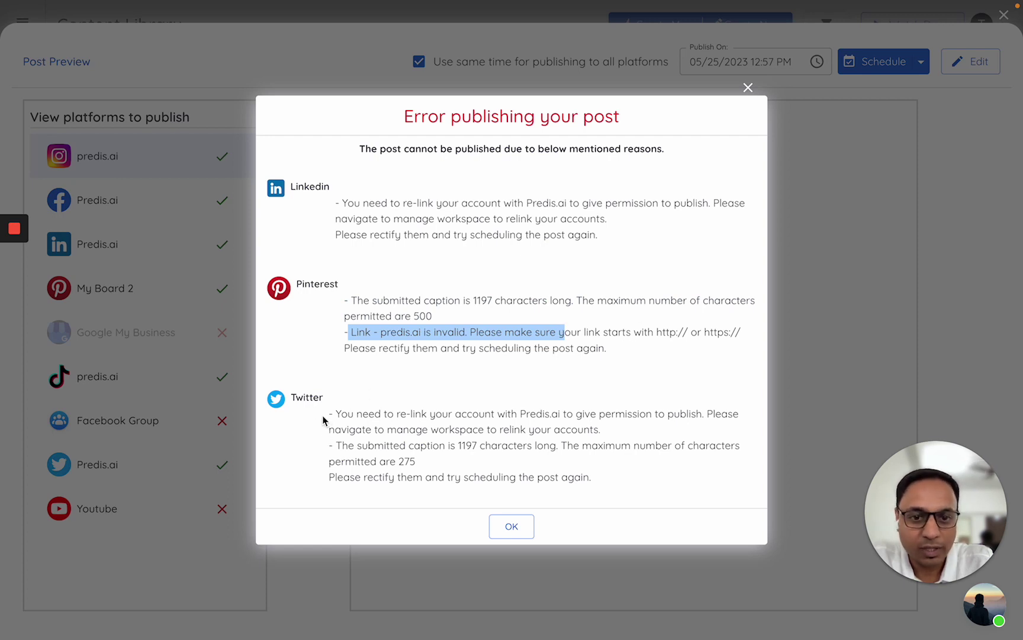
pyautogui.moveTo(326, 396); pyautogui.dragTo(531, 477)
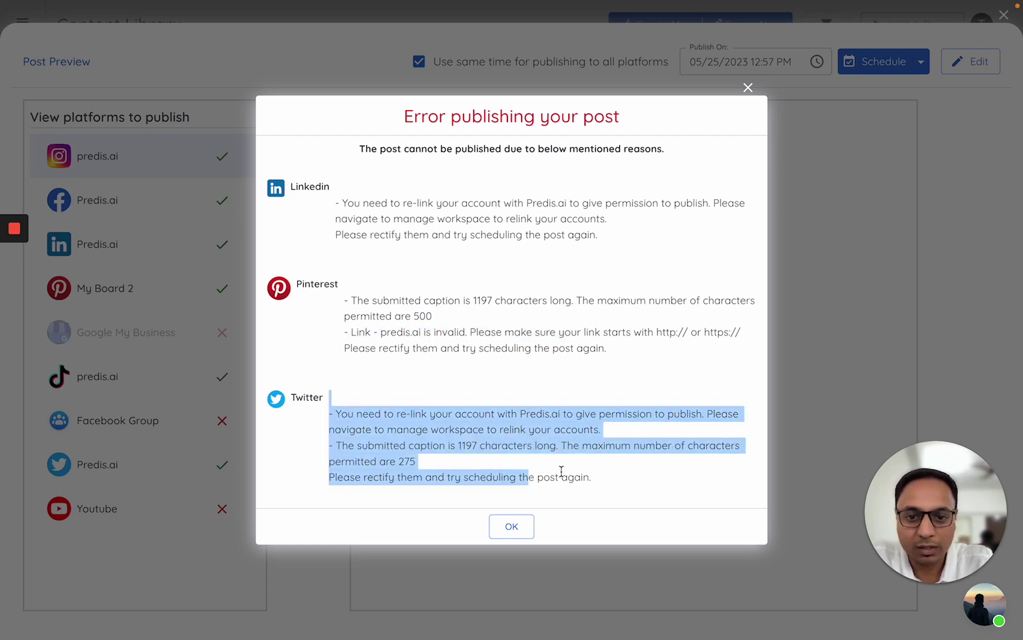
# Dismiss the error report, untick Post on Twitter, and show the LinkedIn version.
pyautogui.click(510, 526)
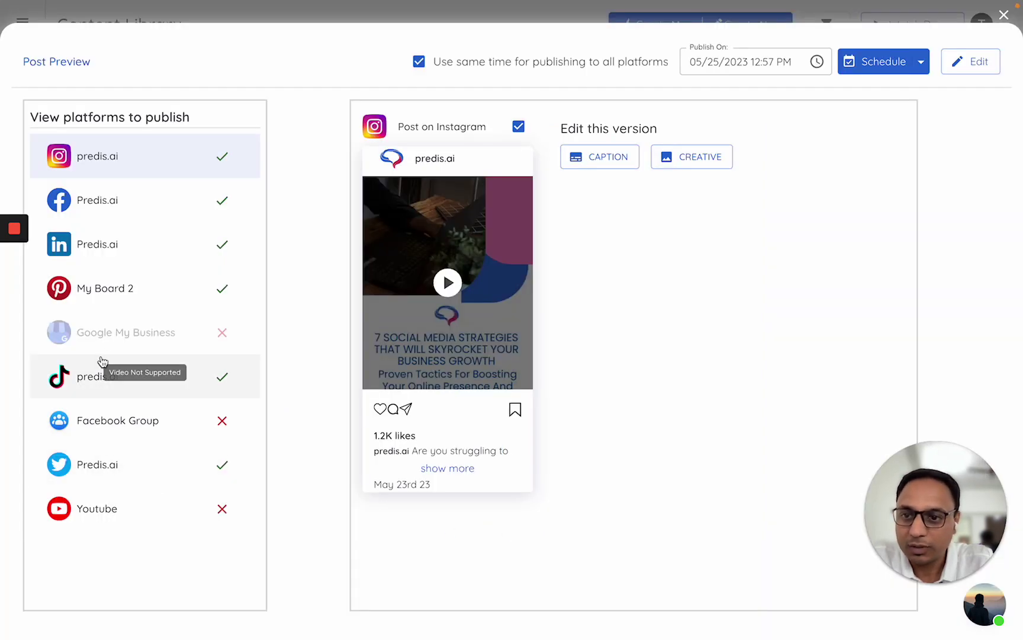
pyautogui.click(112, 477)
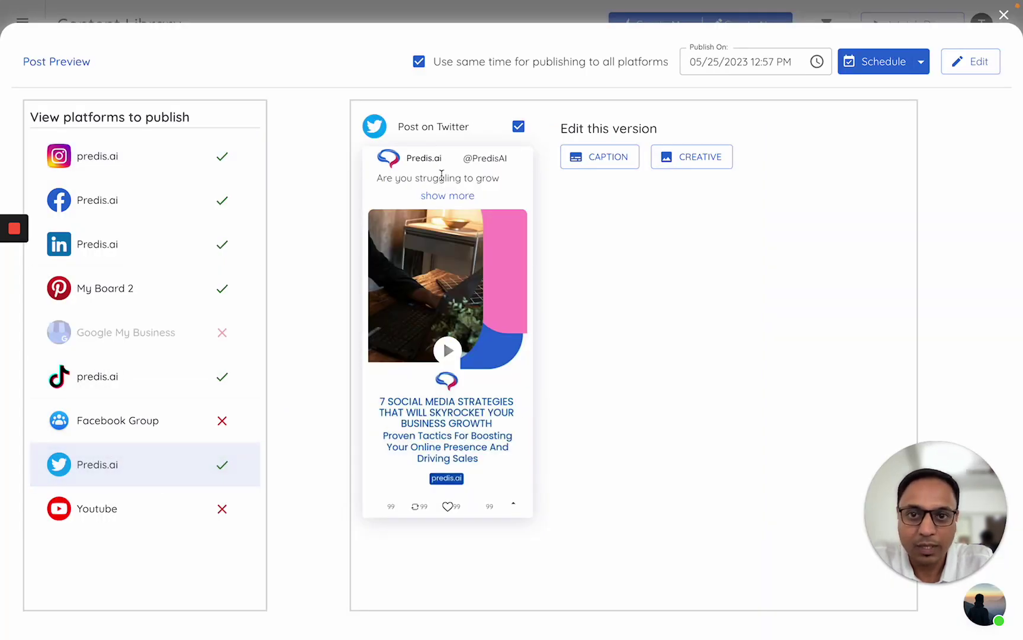
pyautogui.click(518, 127)
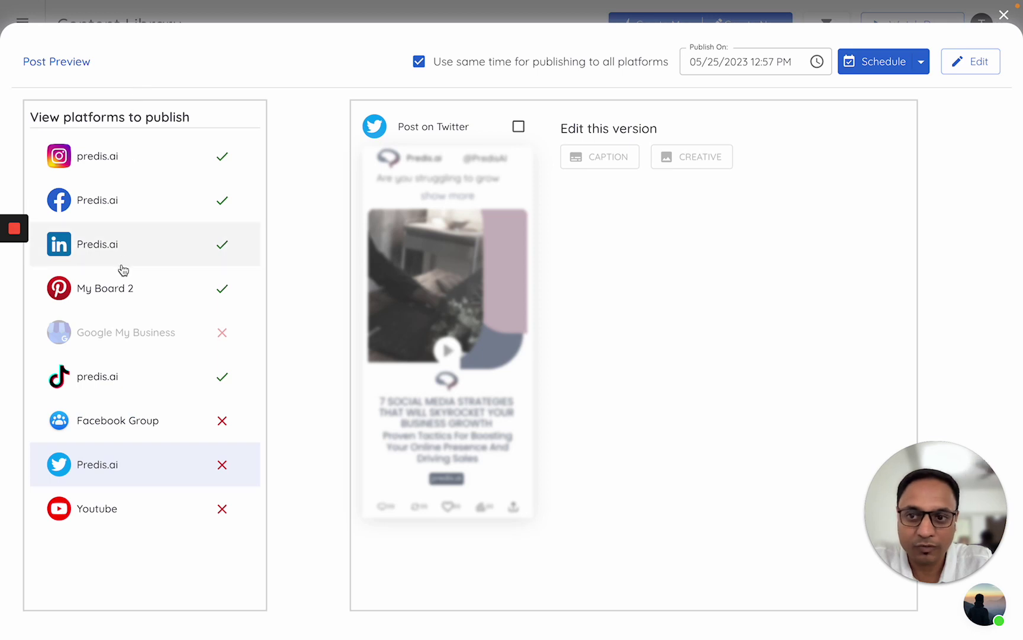
pyautogui.click(133, 246)
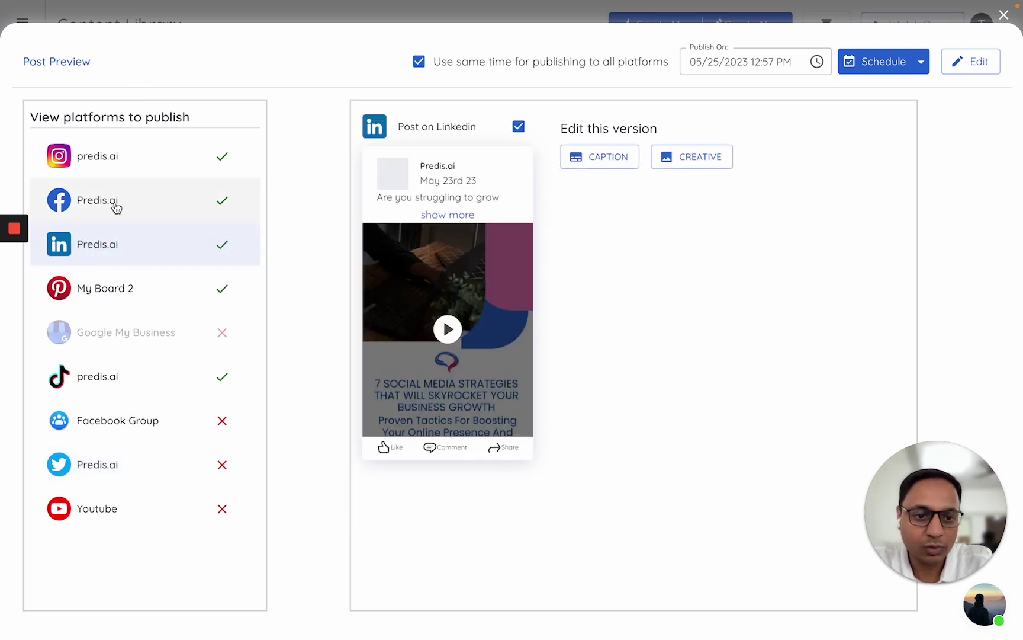
# Shorten the Pinterest description to about 712 characters and save it.
pyautogui.click(125, 289)
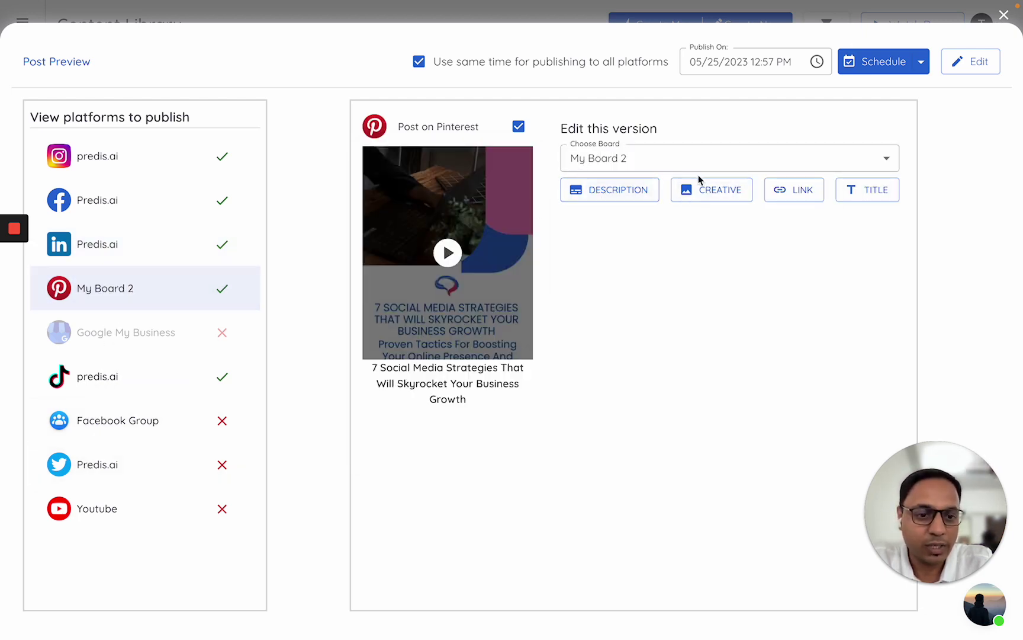
pyautogui.click(623, 195)
pyautogui.click(640, 290)
pyautogui.scroll(-2, 640, 290)
pyautogui.scroll(-2, 641, 290)
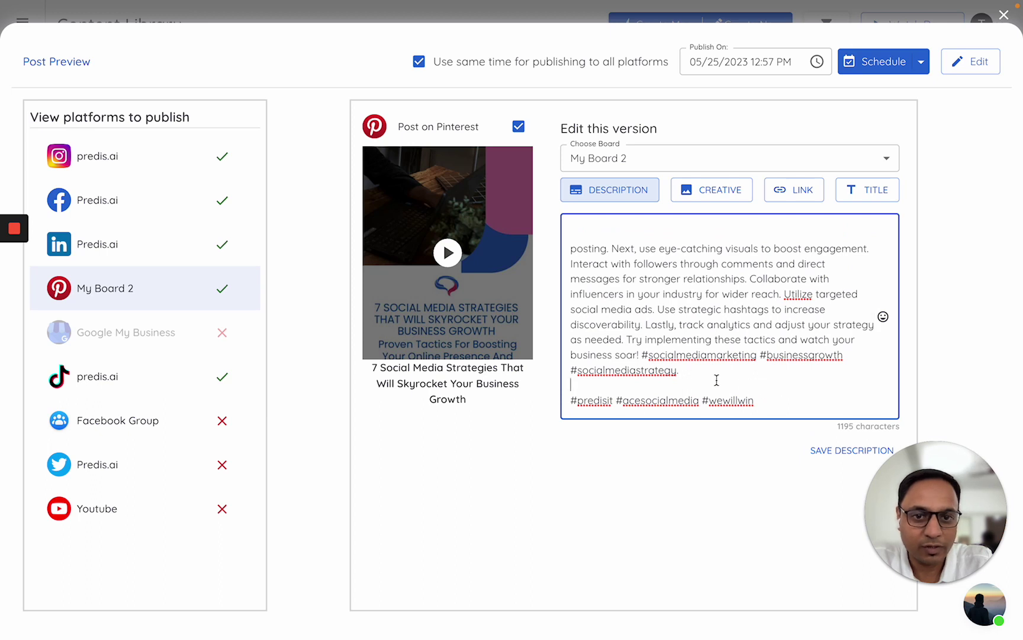
pyautogui.moveTo(693, 363); pyautogui.dragTo(570, 236)
pyautogui.press('BackSpace')
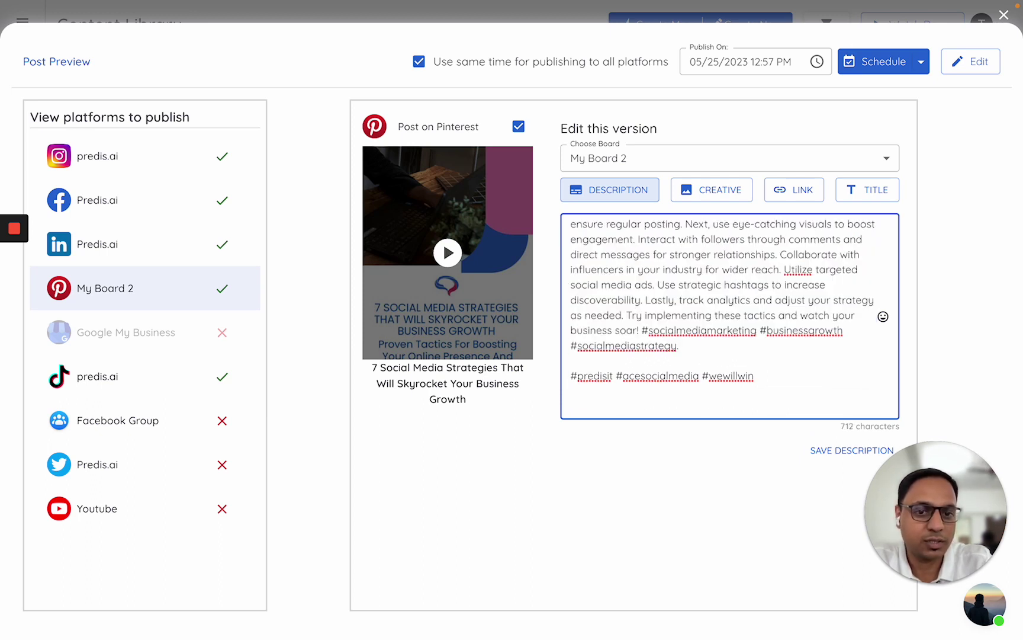
pyautogui.hotkey('ctrl', 'shift', 'End')
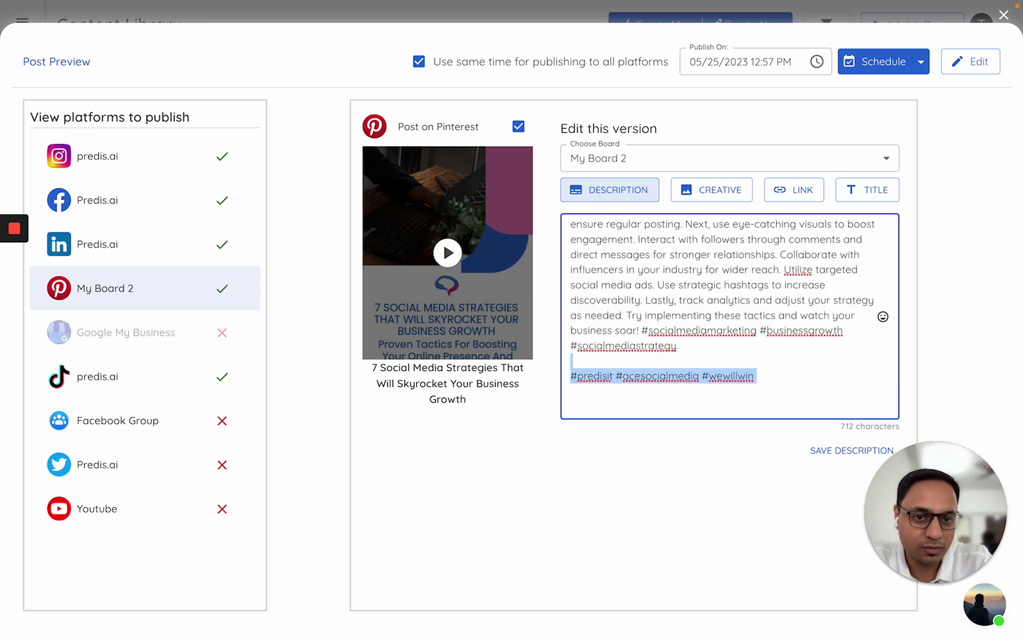
pyautogui.click(571, 330)
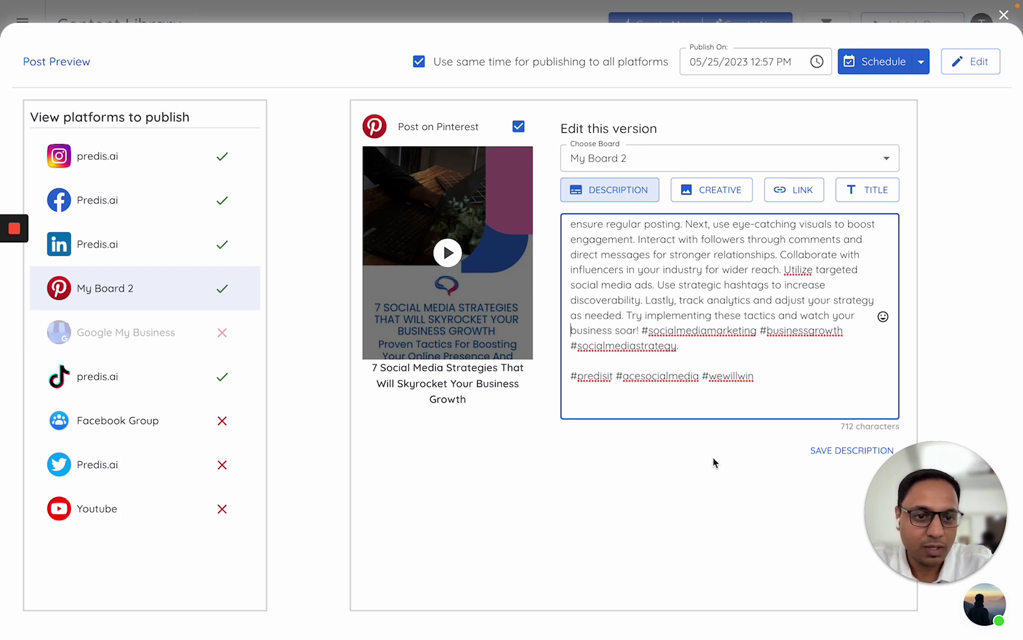
pyautogui.click(796, 449)
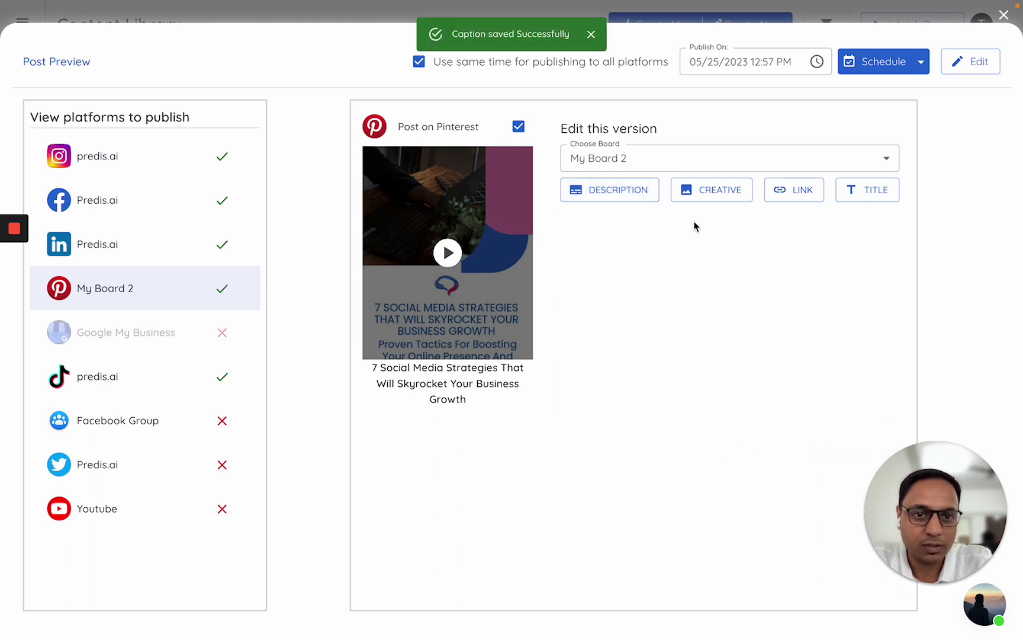
pyautogui.click(798, 195)
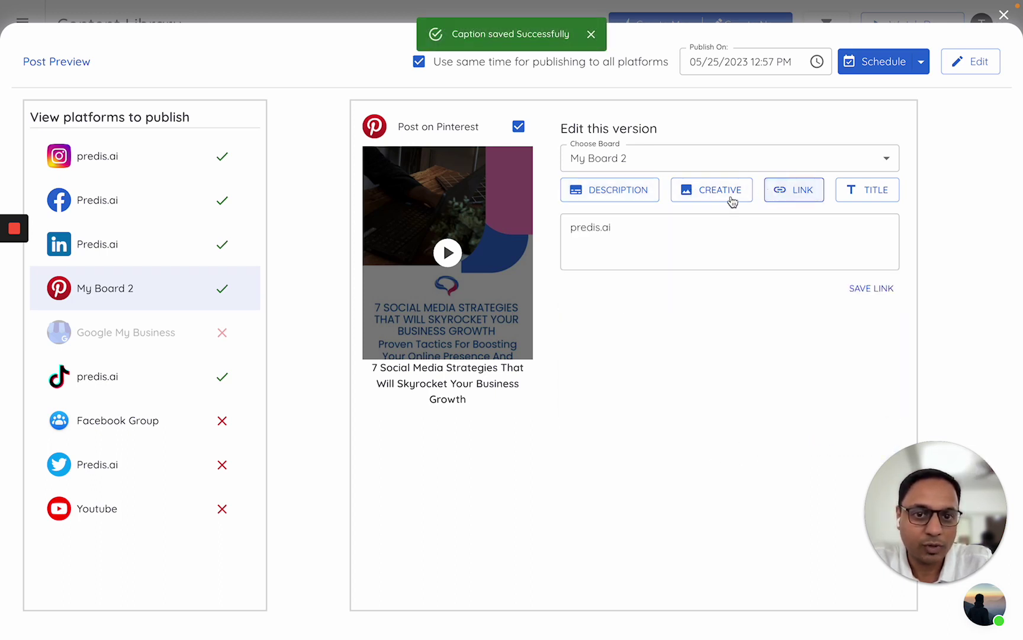
pyautogui.click(674, 230)
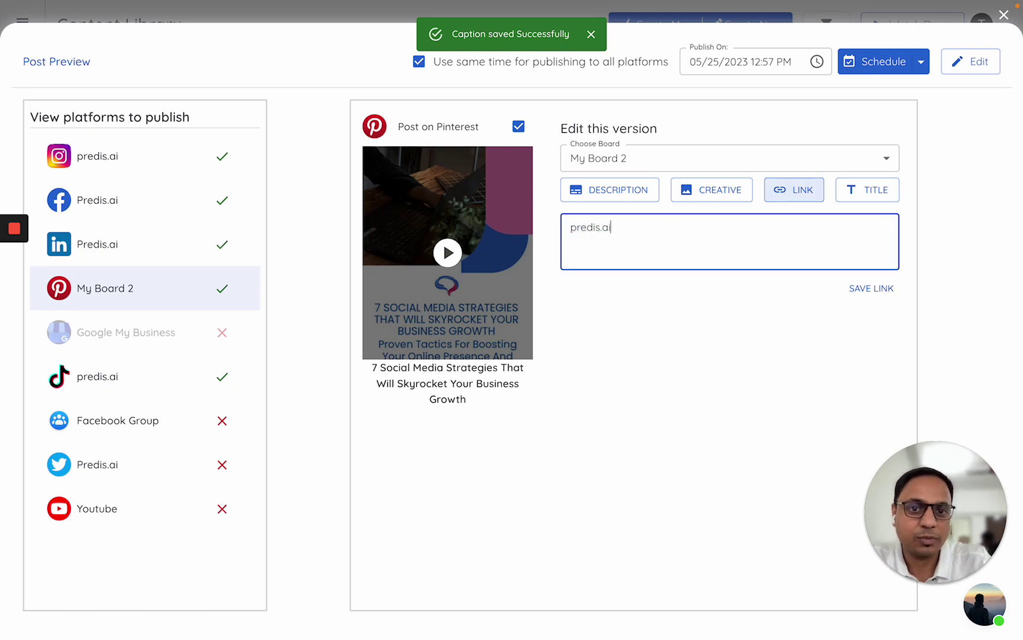
pyautogui.click(571, 228)
pyautogui.write('https://')
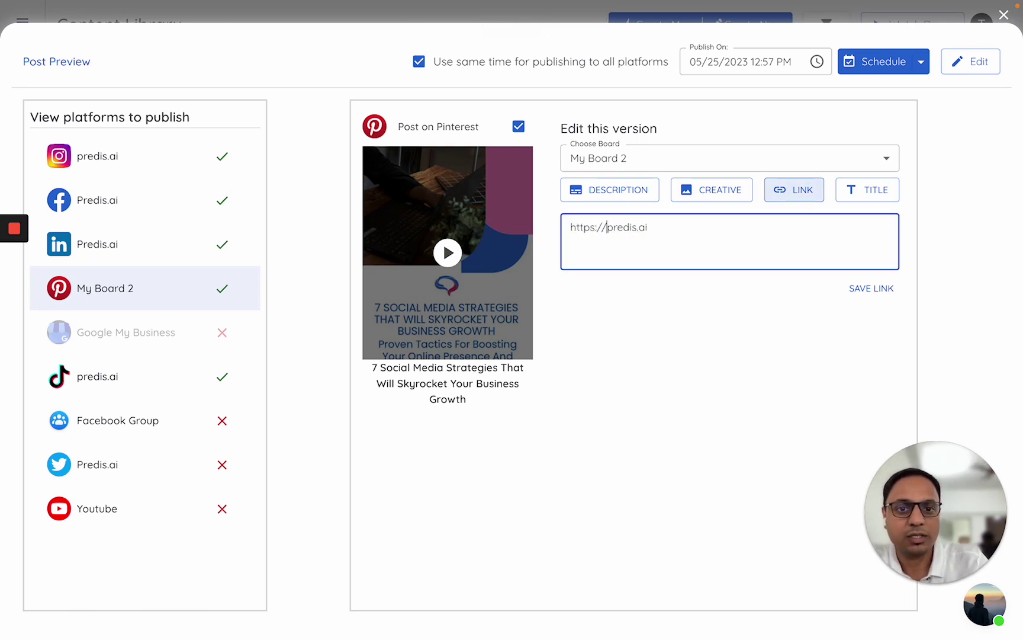
pyautogui.click(872, 289)
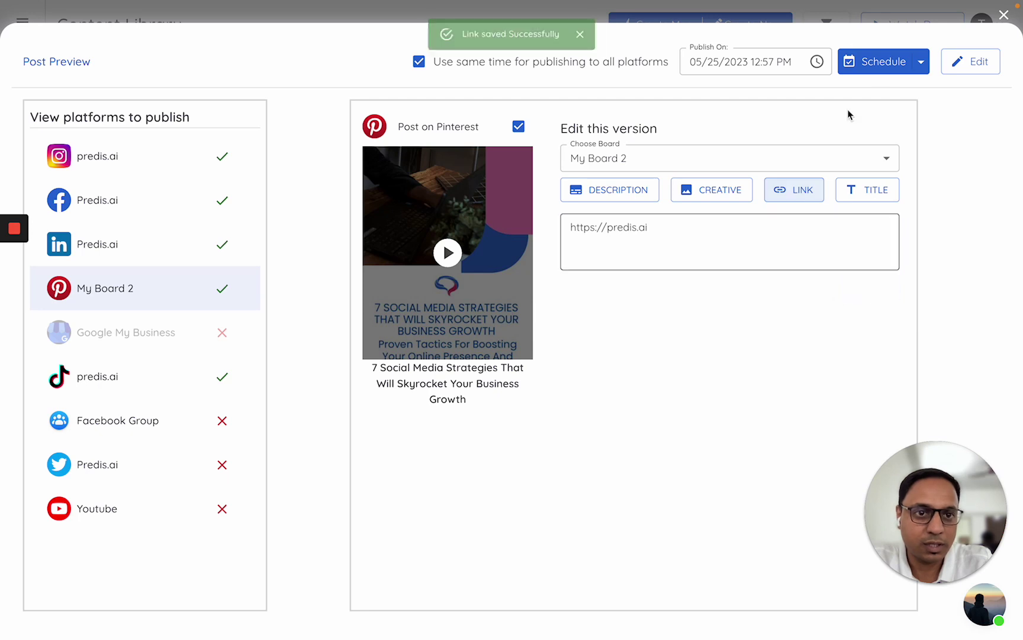
pyautogui.click(749, 62)
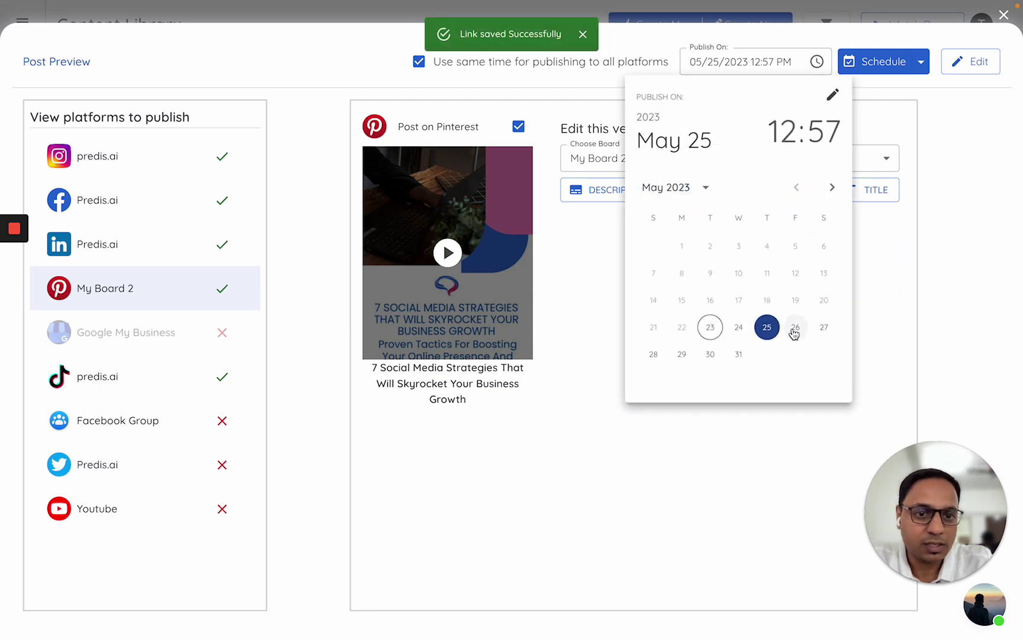
pyautogui.click(764, 339)
# Schedule the post and highlight the 500-limit, 714-character caption and LinkedIn re-link errors.
pyautogui.click(870, 65)
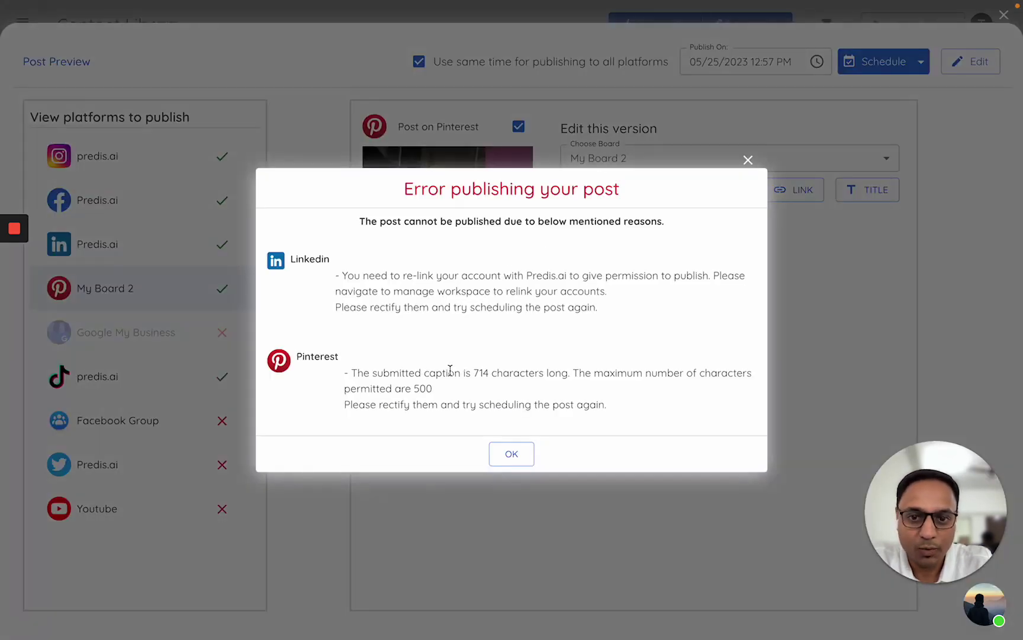
pyautogui.moveTo(415, 392); pyautogui.dragTo(438, 396)
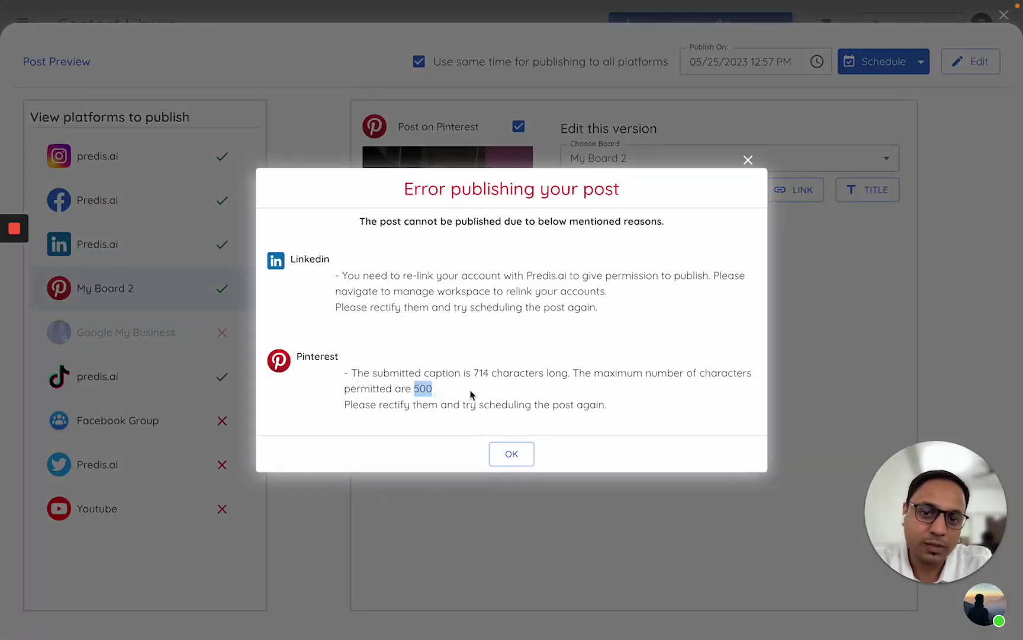
pyautogui.click(493, 372)
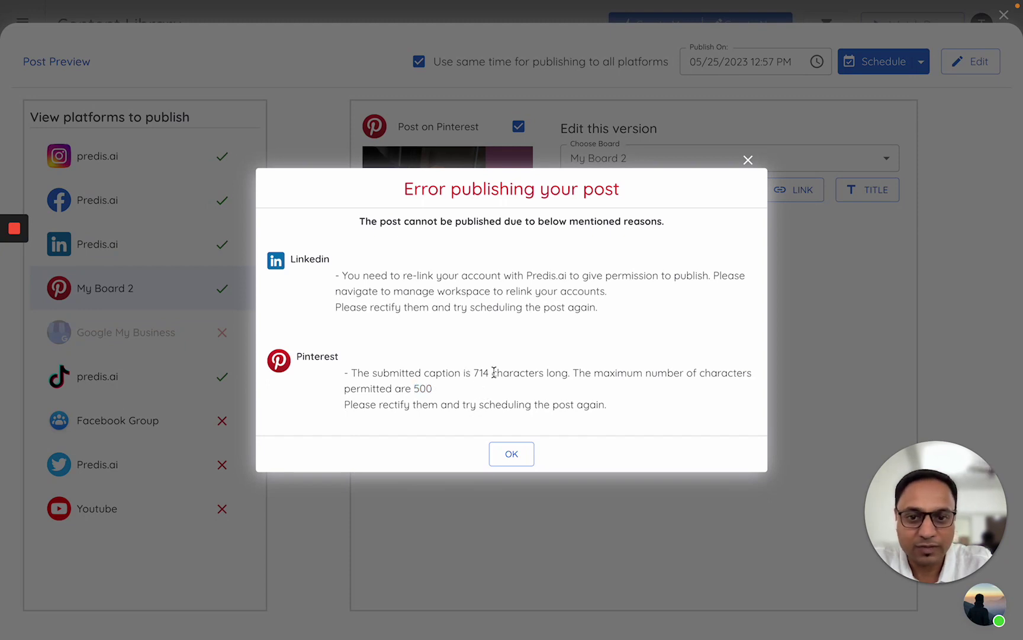
pyautogui.moveTo(490, 371); pyautogui.dragTo(468, 372)
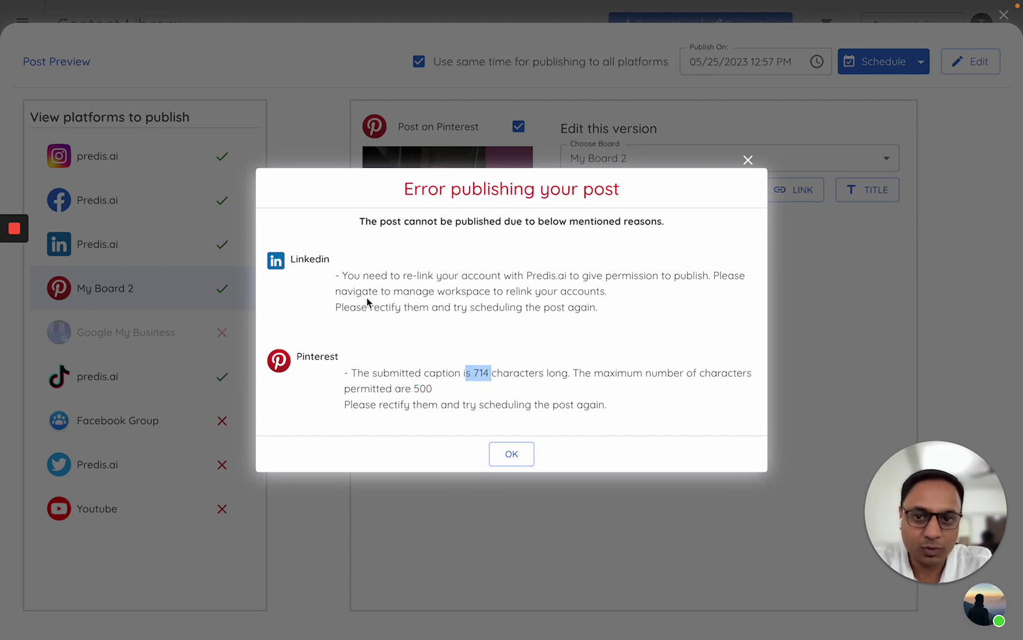
pyautogui.moveTo(344, 276); pyautogui.dragTo(576, 325)
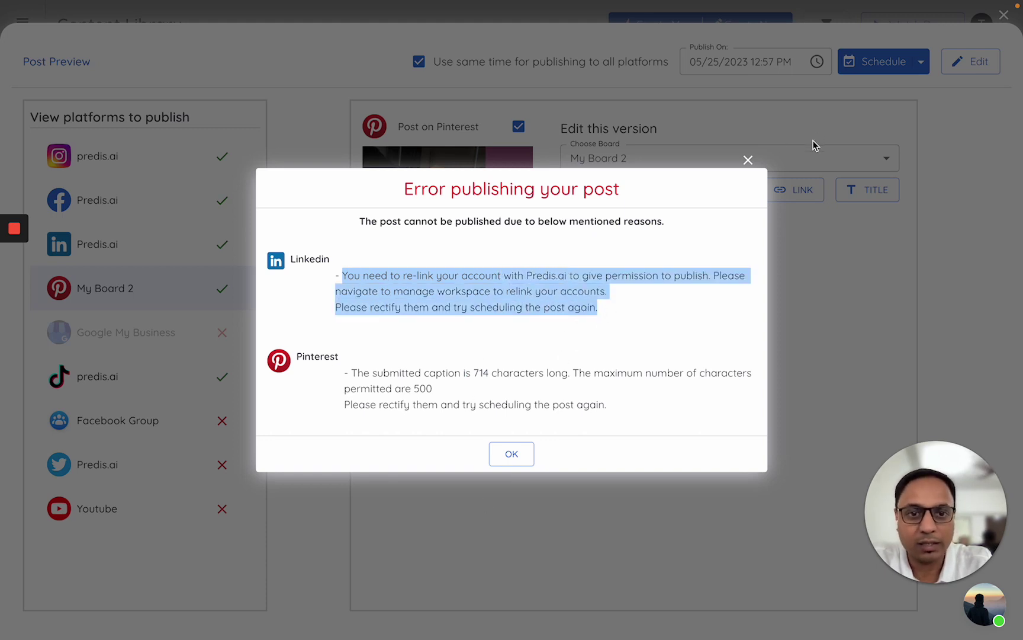
# Delete the Pinterest caption from 'Collaborate' onward, save it, and show the LinkedIn version.
pyautogui.click(748, 160)
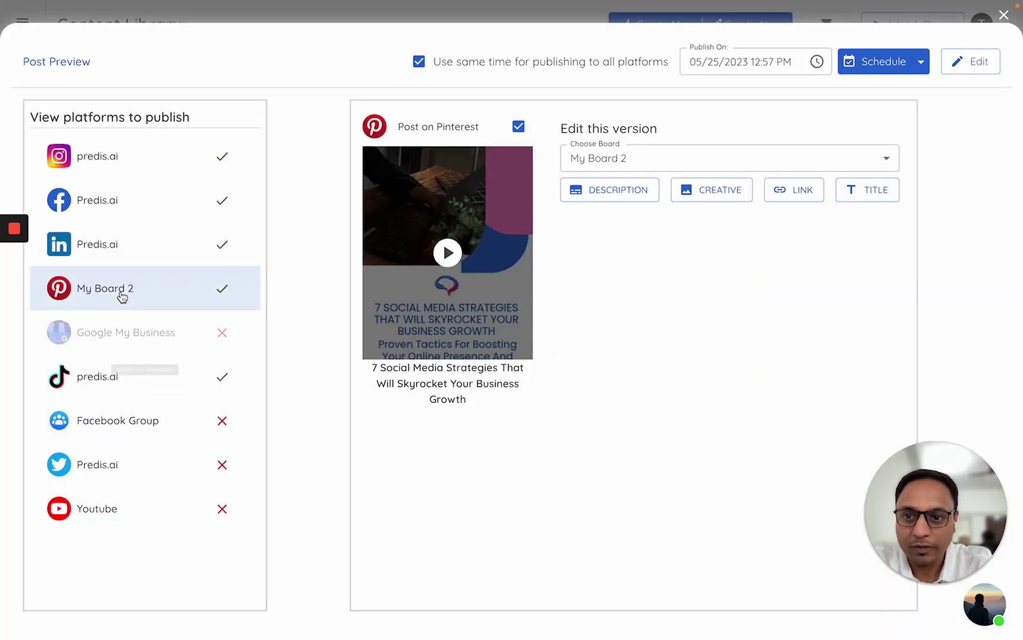
pyautogui.click(629, 189)
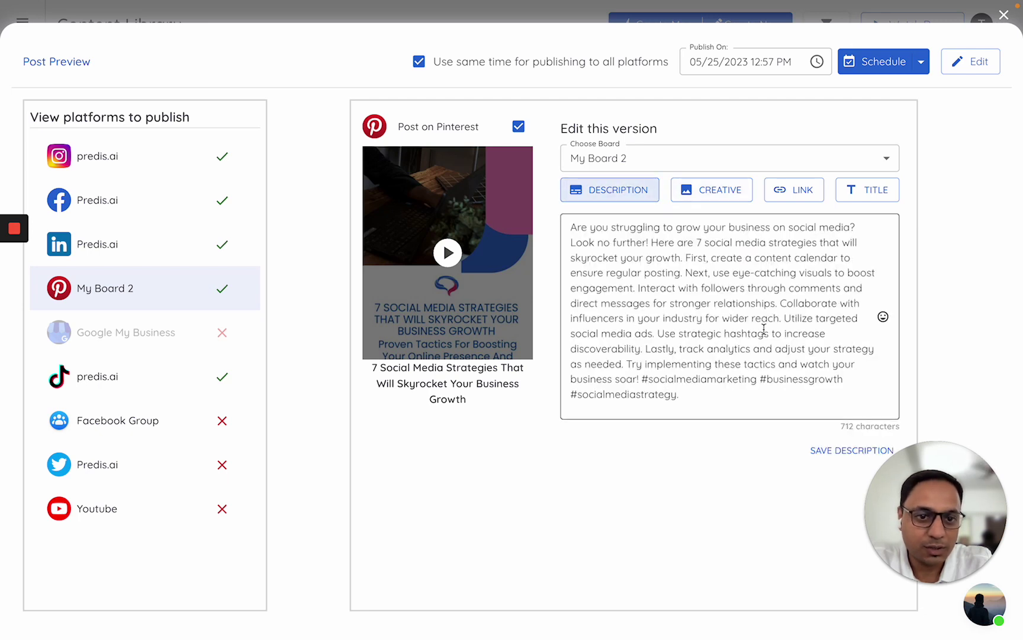
pyautogui.moveTo(688, 398); pyautogui.dragTo(773, 303)
pyautogui.press('BackSpace')
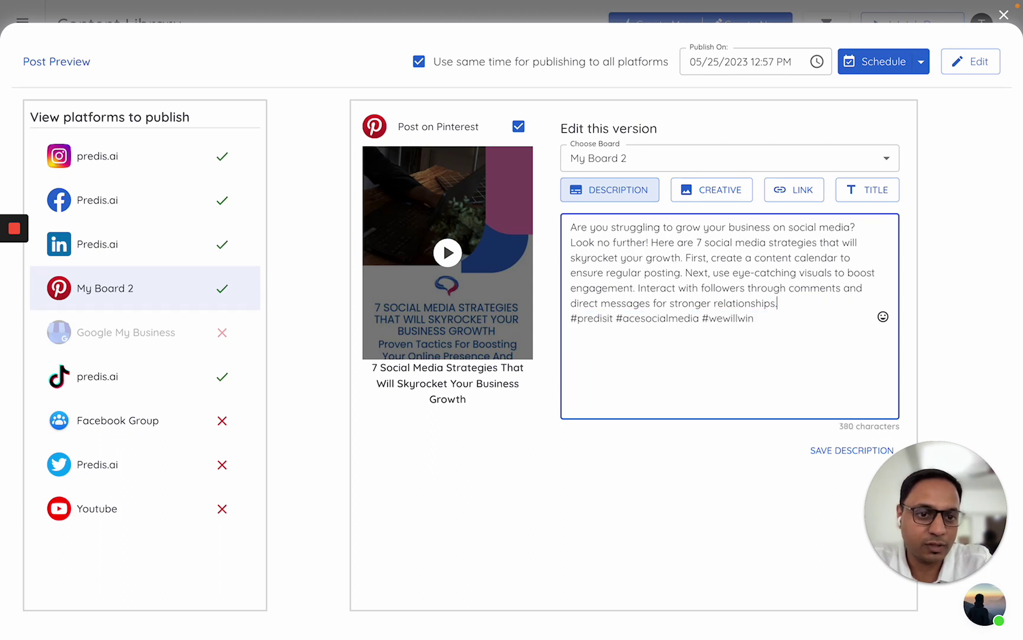
pyautogui.click(819, 449)
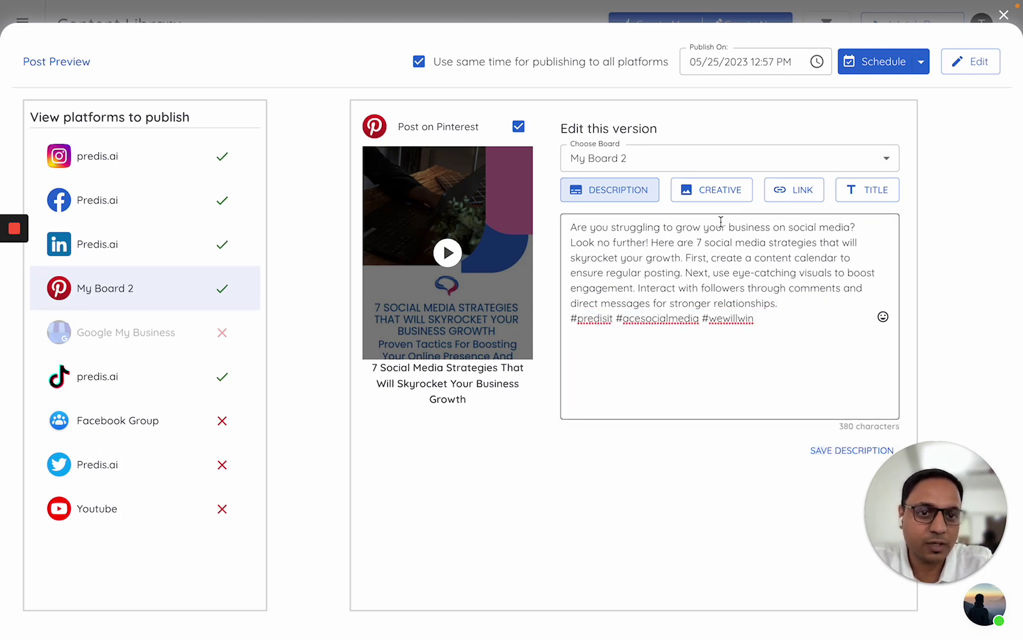
pyautogui.click(101, 201)
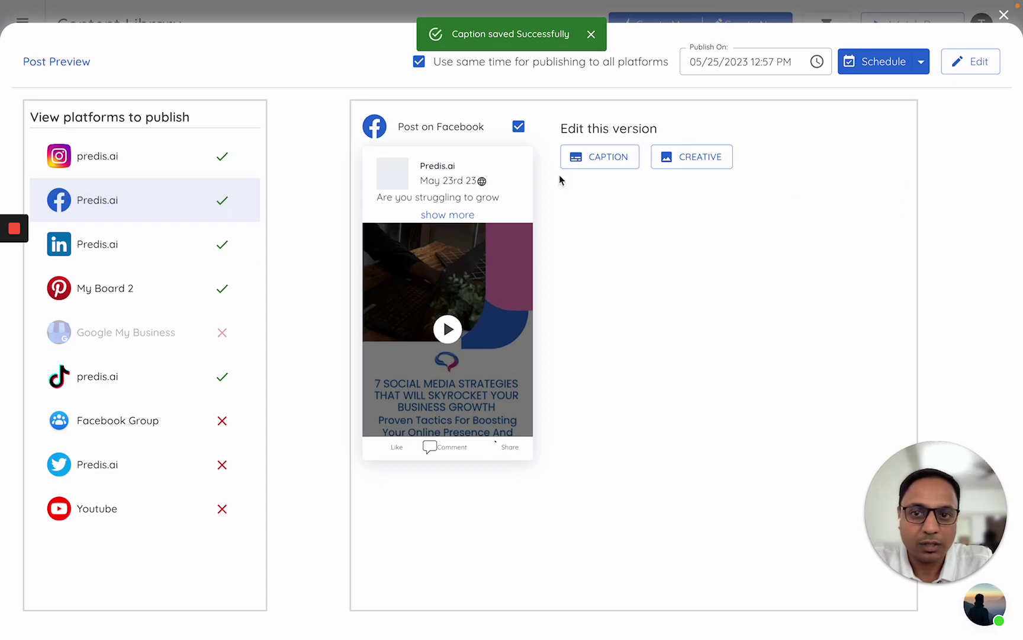
pyautogui.click(135, 251)
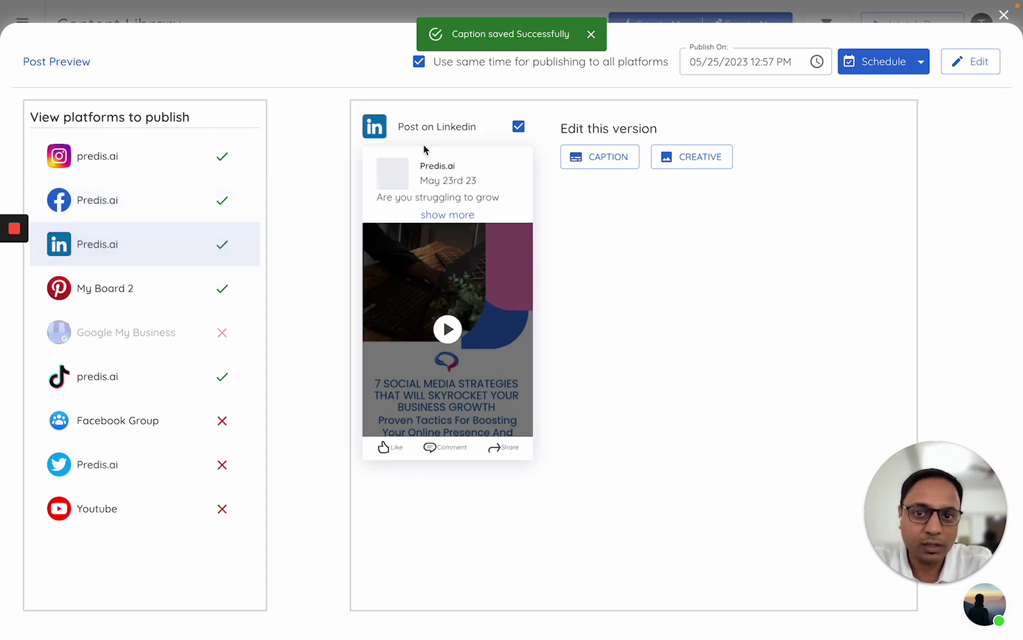
# Go to the Manage Brand integrations and start re-linking the LinkedIn account.
pyautogui.click(1003, 14)
pyautogui.moveTo(14, 355)
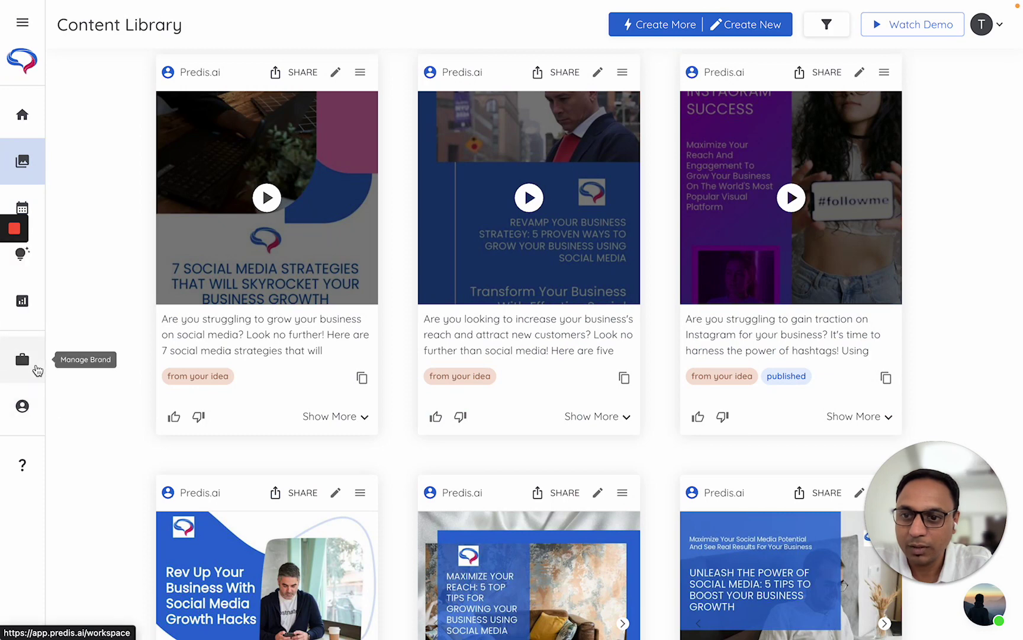
pyautogui.click(34, 367)
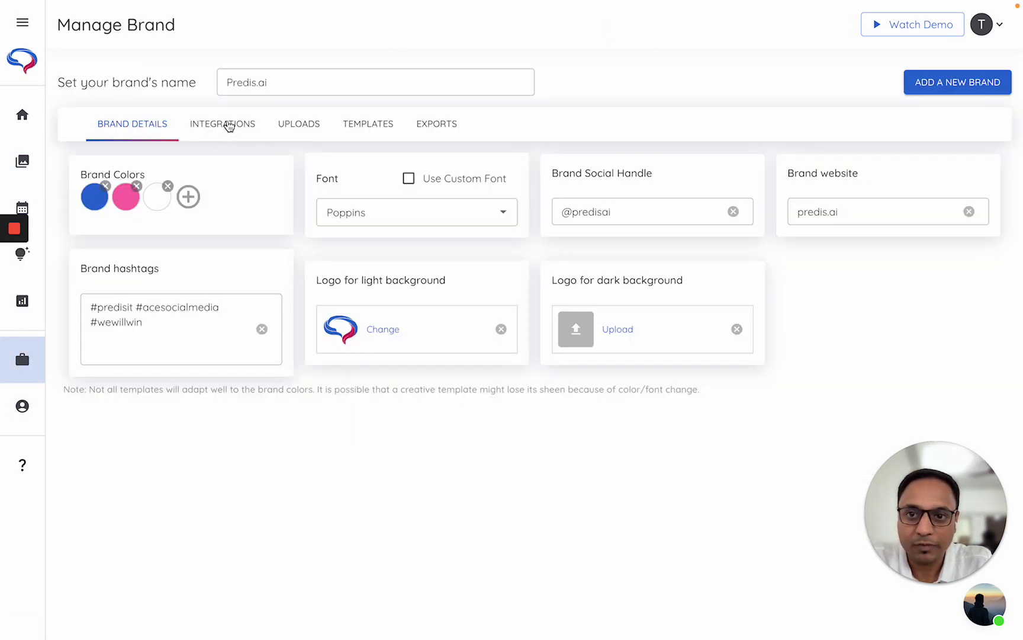
pyautogui.click(228, 125)
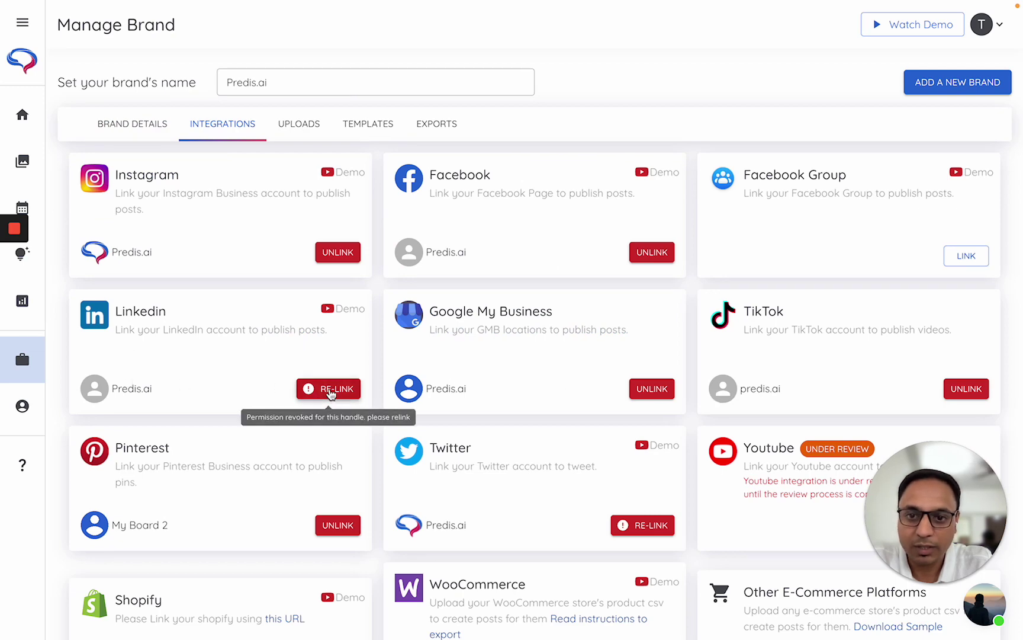
pyautogui.click(332, 393)
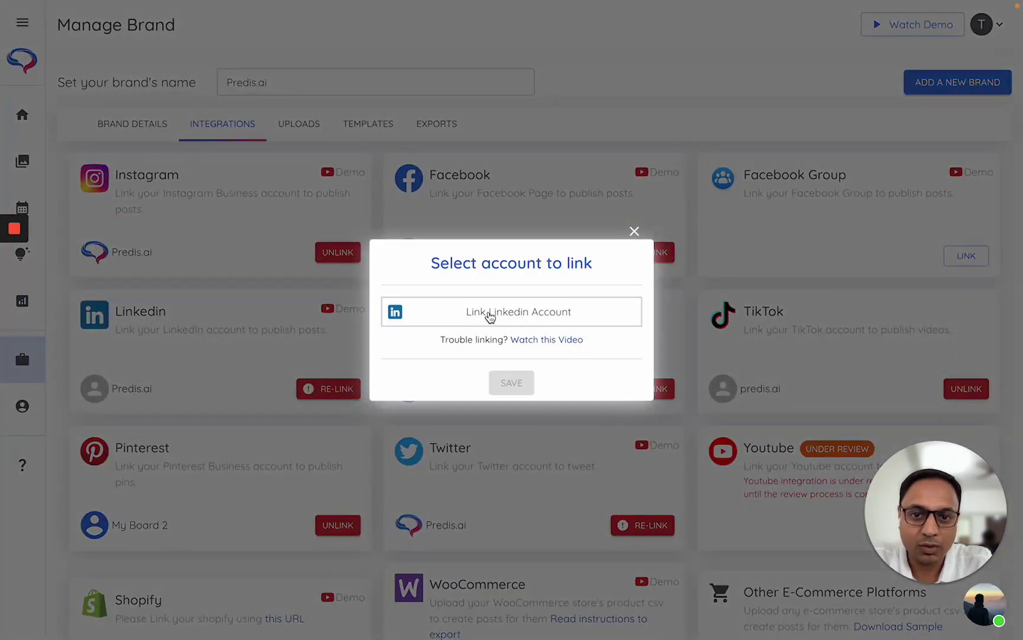
# Choose Link Linkedin Account and sign in to LinkedIn with the account password.
pyautogui.click(490, 315)
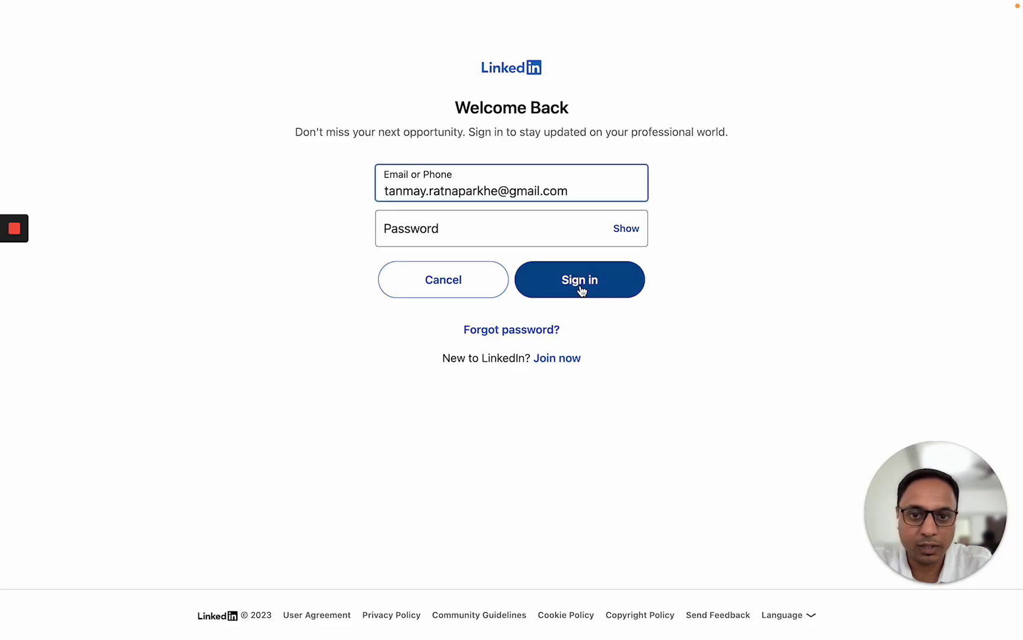
pyautogui.click(583, 292)
pyautogui.write('a')
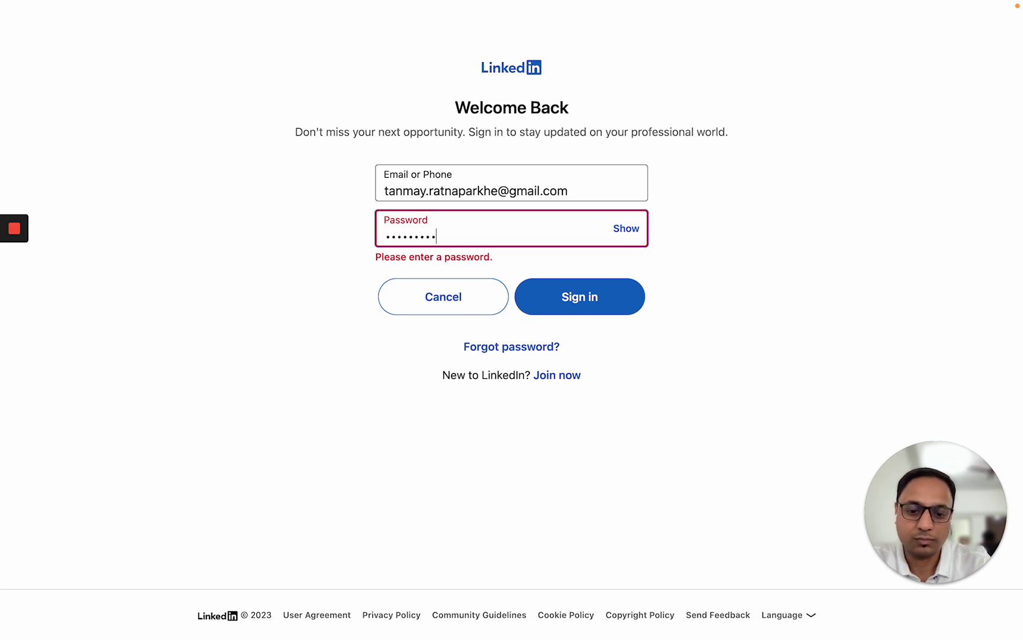
pyautogui.click(538, 310)
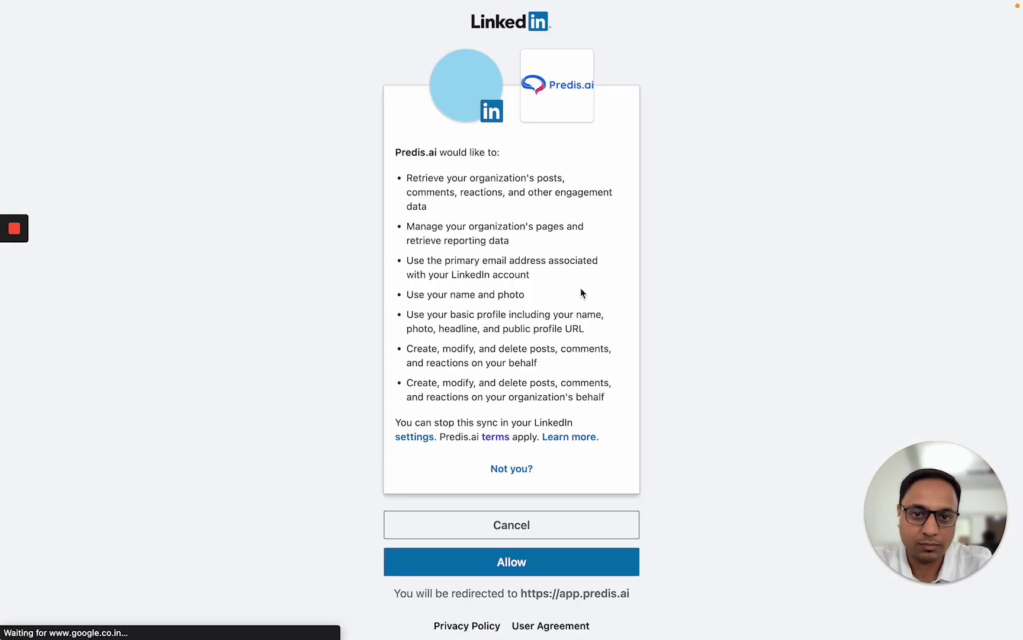
# Allow Predis.ai access on LinkedIn, select the Predis.ai page, and save the link.
pyautogui.click(531, 562)
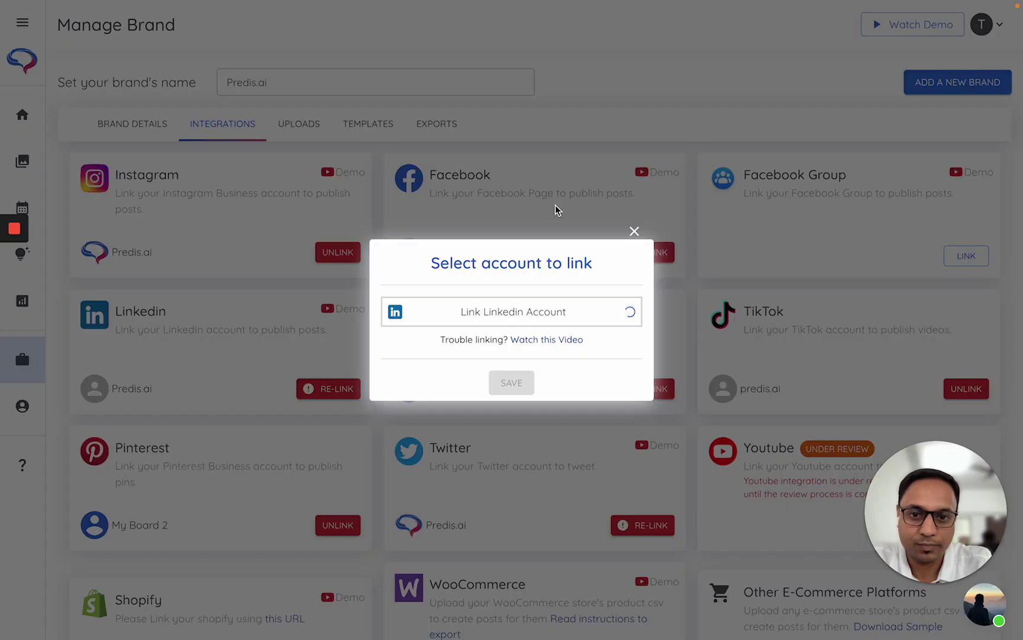
pyautogui.click(500, 330)
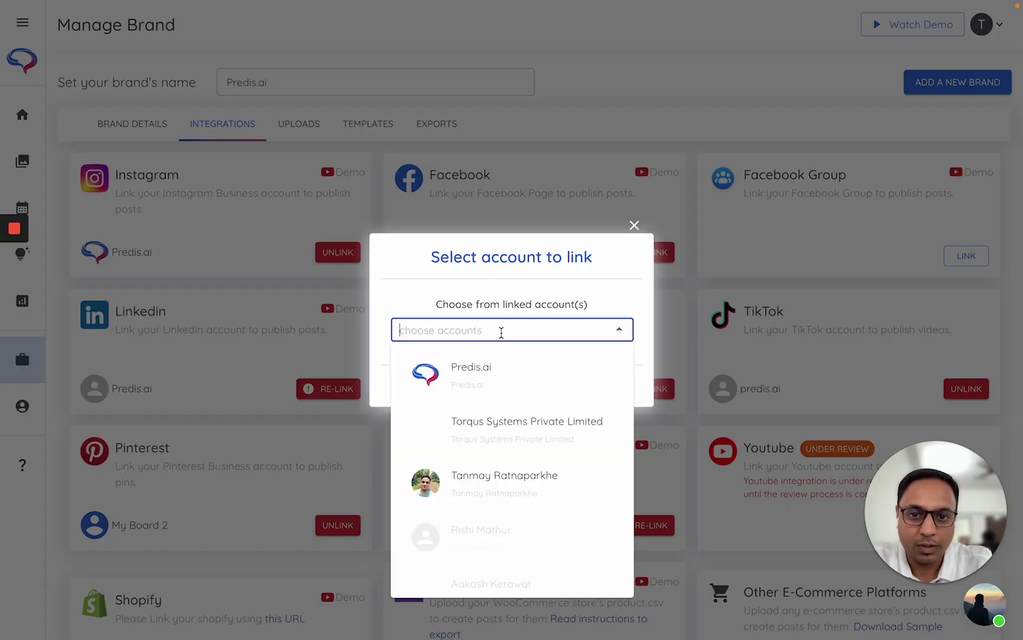
pyautogui.click(498, 377)
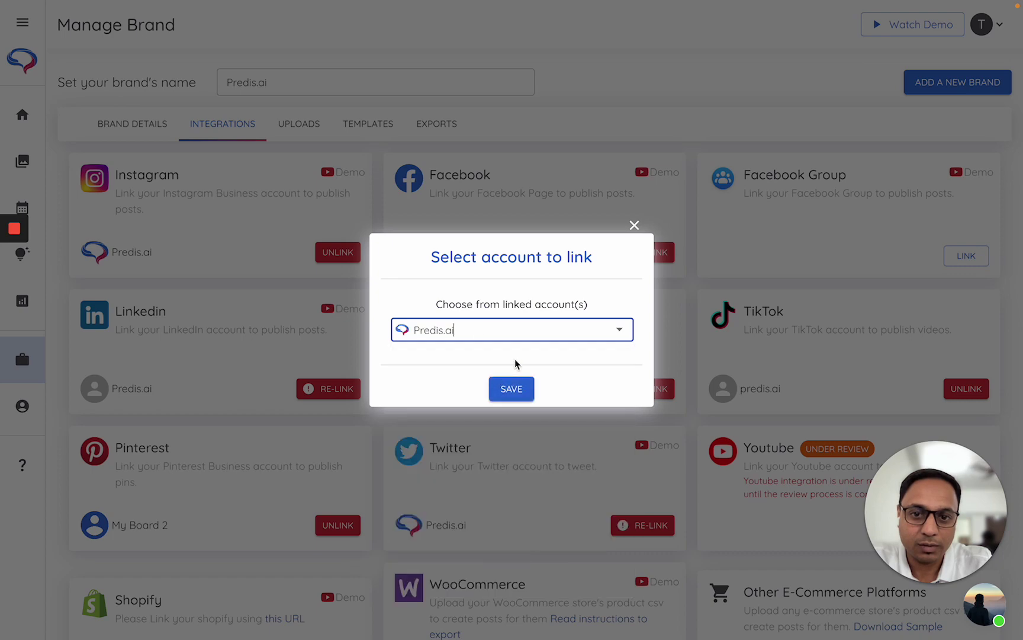
pyautogui.click(512, 391)
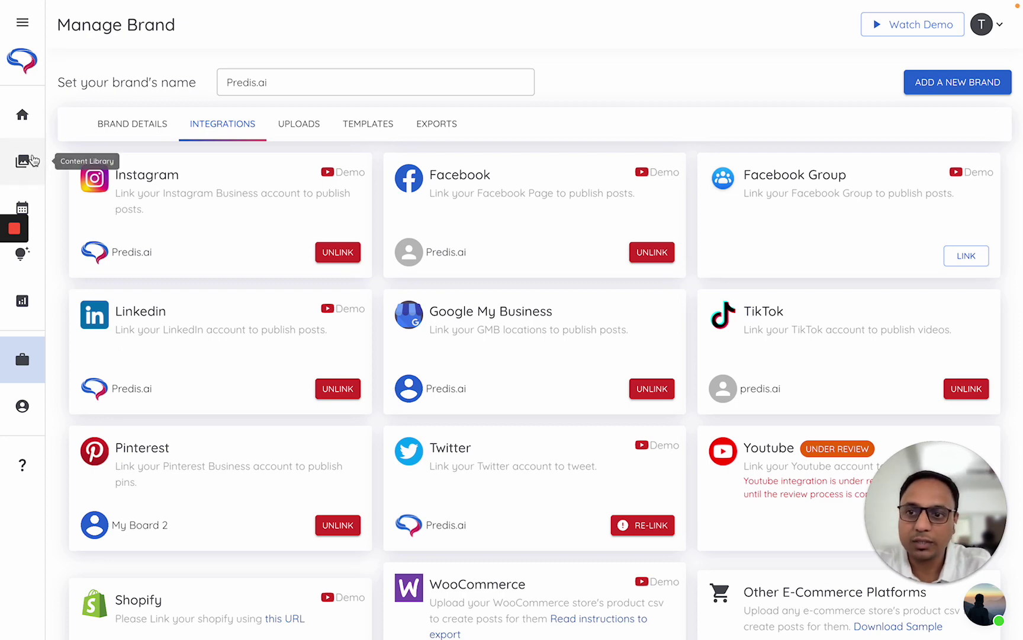
# Schedule the 7 Social Media Strategies video from the Content Library for May 25, 01:00 PM.
pyautogui.click(25, 168)
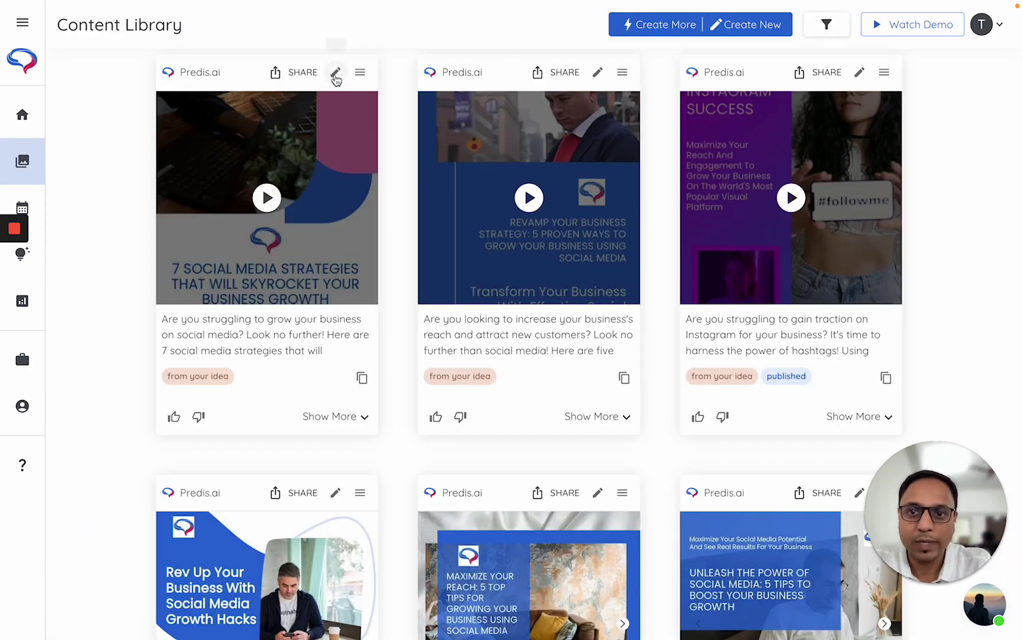
pyautogui.click(300, 73)
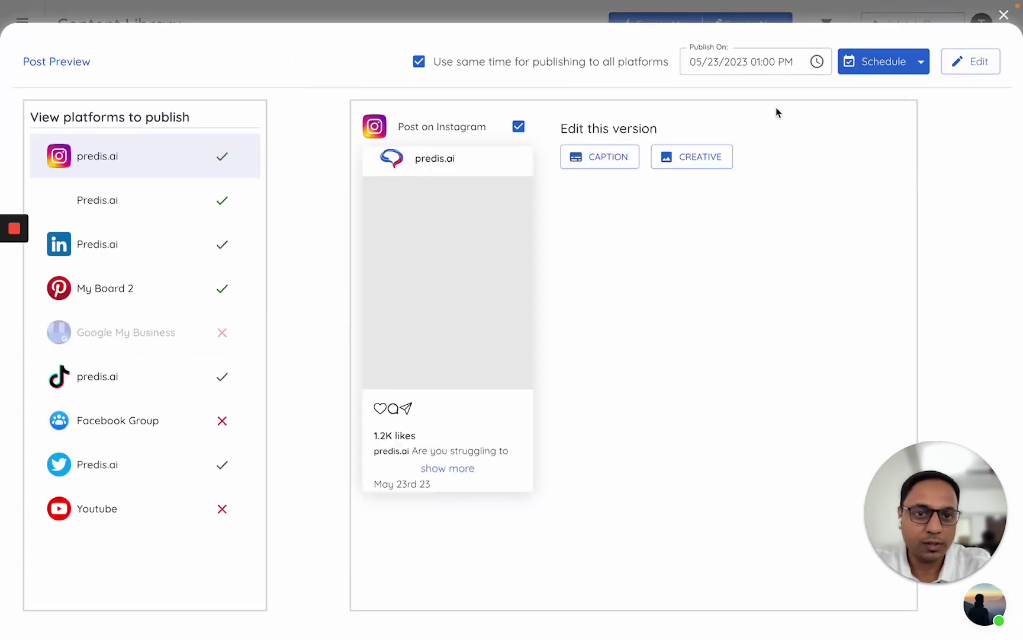
pyautogui.click(774, 64)
pyautogui.click(773, 336)
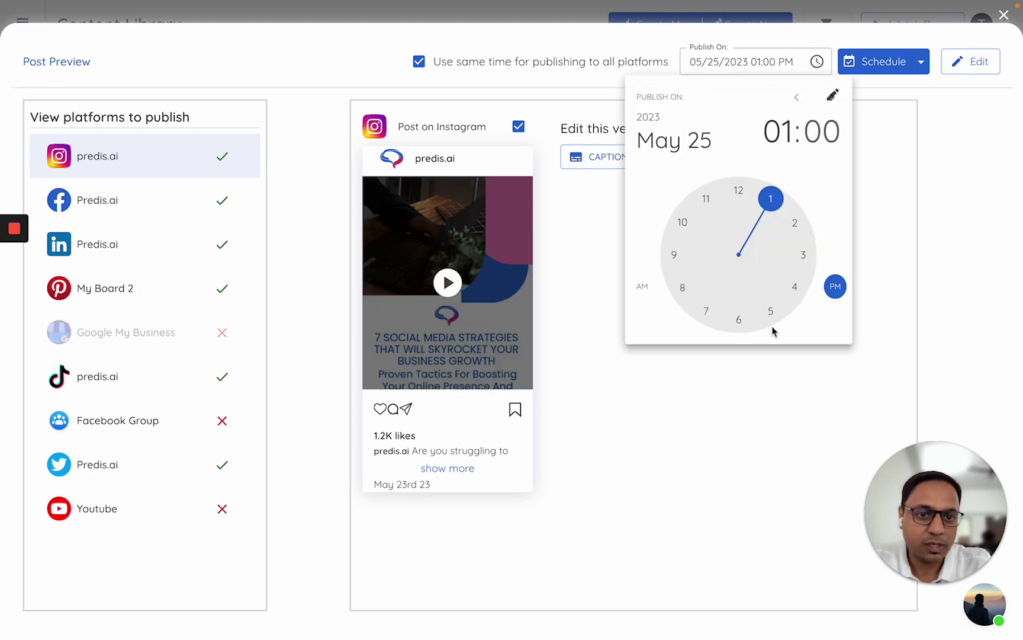
pyautogui.click(875, 165)
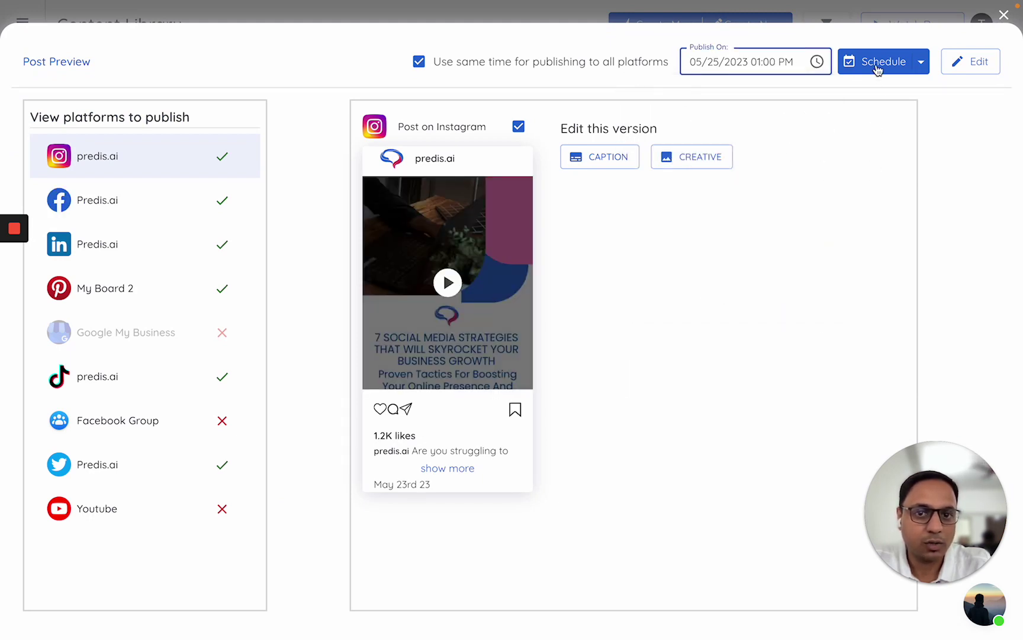
pyautogui.click(877, 69)
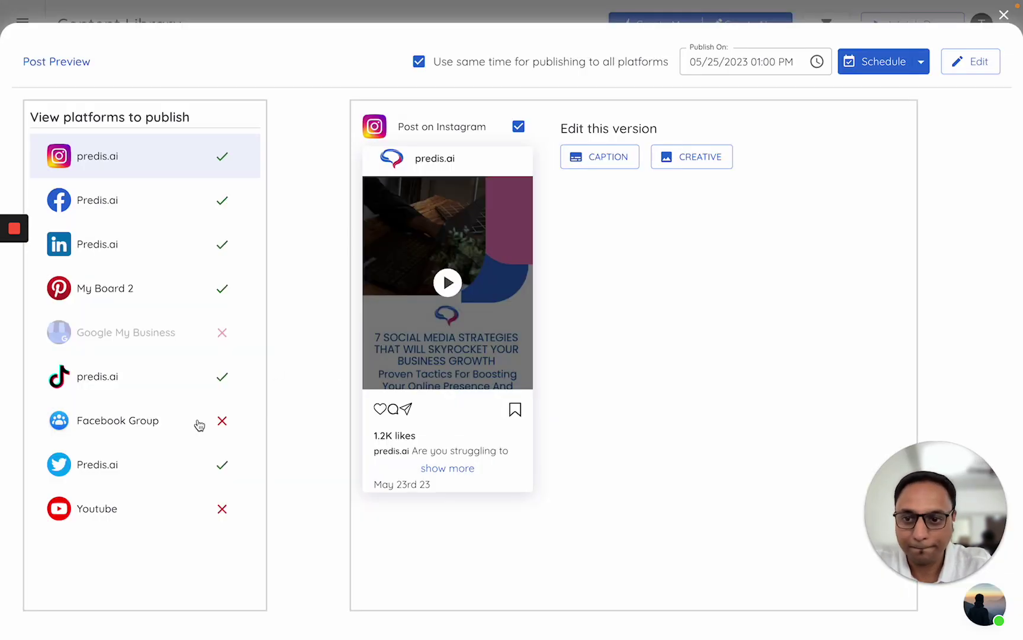
# After the publishing error, exclude Twitter and schedule the post again.
pyautogui.click(748, 198)
pyautogui.click(129, 480)
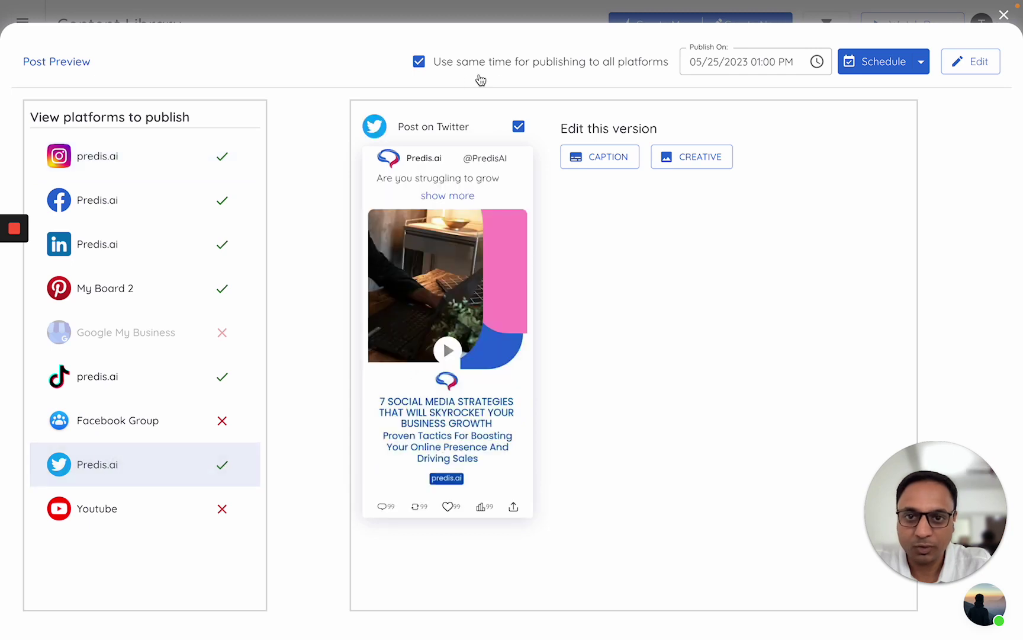
pyautogui.click(519, 126)
pyautogui.click(854, 69)
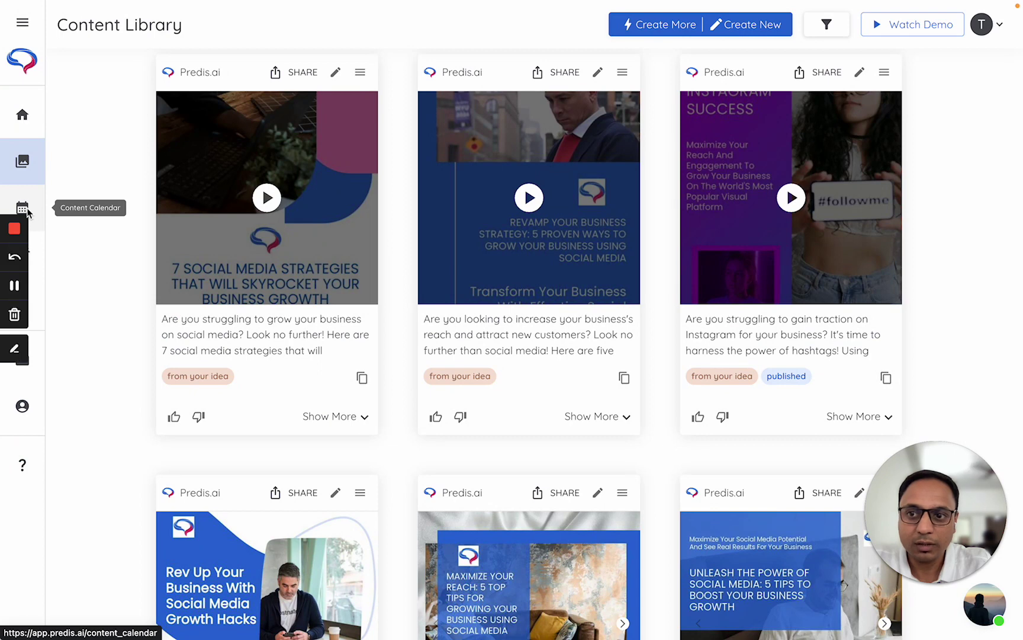
# In the Content Calendar, open the TikTok post card on Thu 5/25 at 1:00 pm.
pyautogui.click(36, 211)
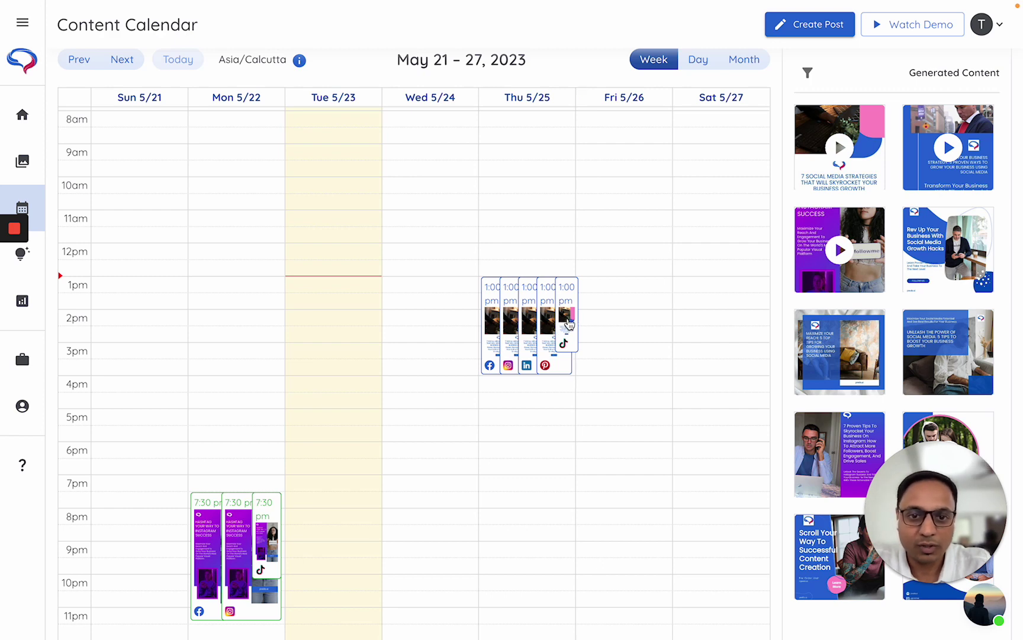
pyautogui.click(567, 320)
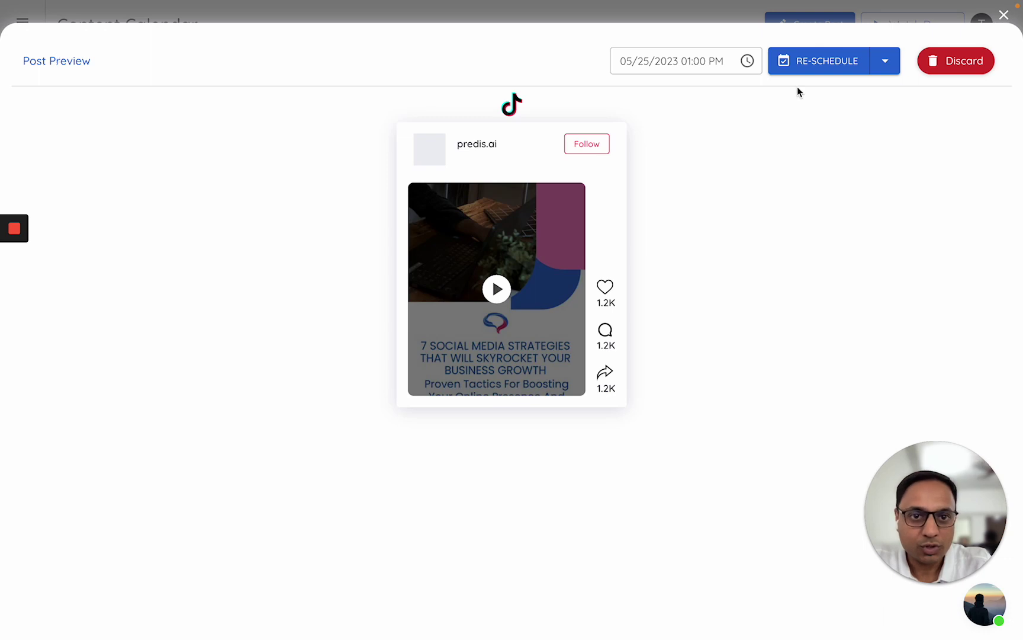
# Review the TikTok copy's reschedule date and publishing options, then discard the TikTok copy.
pyautogui.click(710, 62)
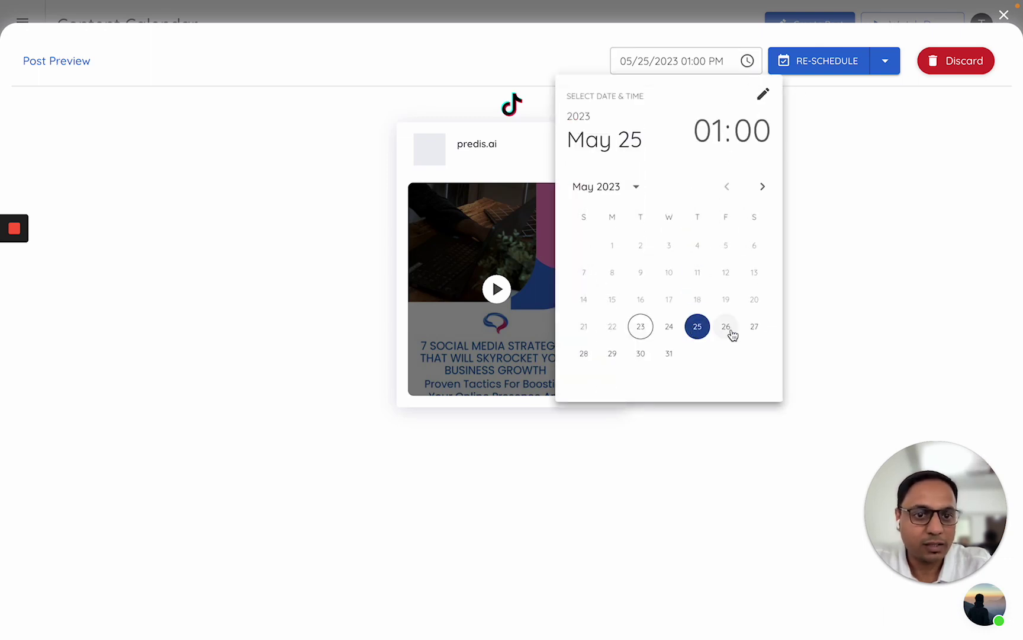
pyautogui.click(850, 134)
pyautogui.click(884, 64)
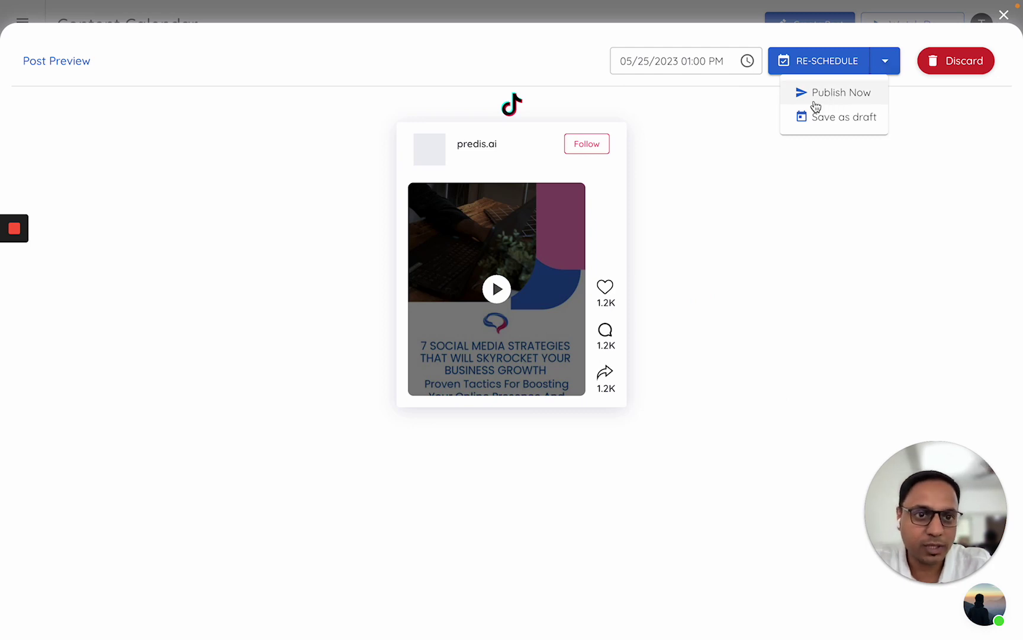
pyautogui.click(733, 137)
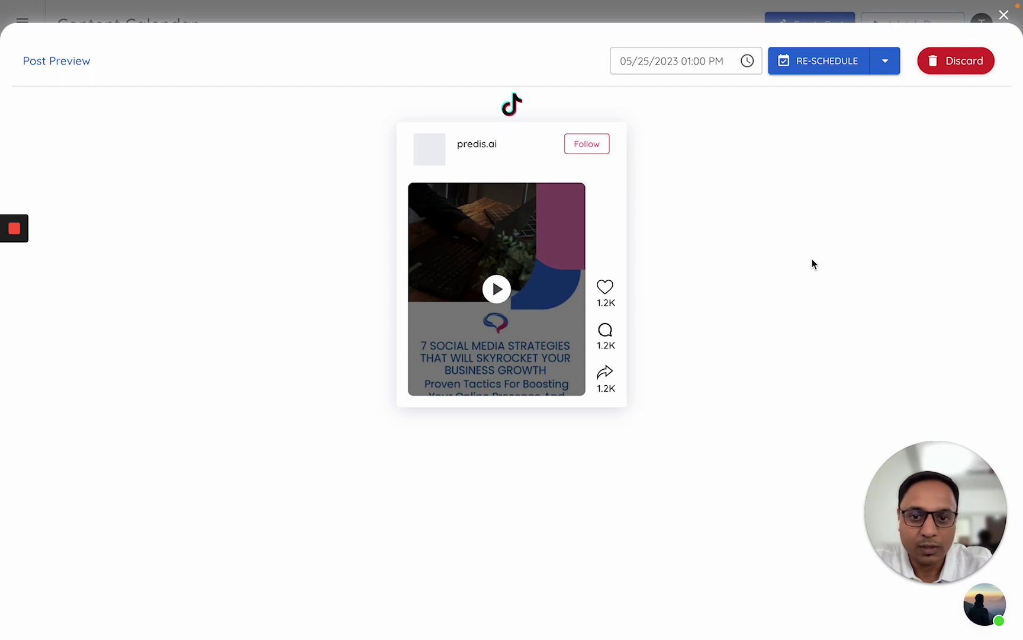
pyautogui.click(971, 65)
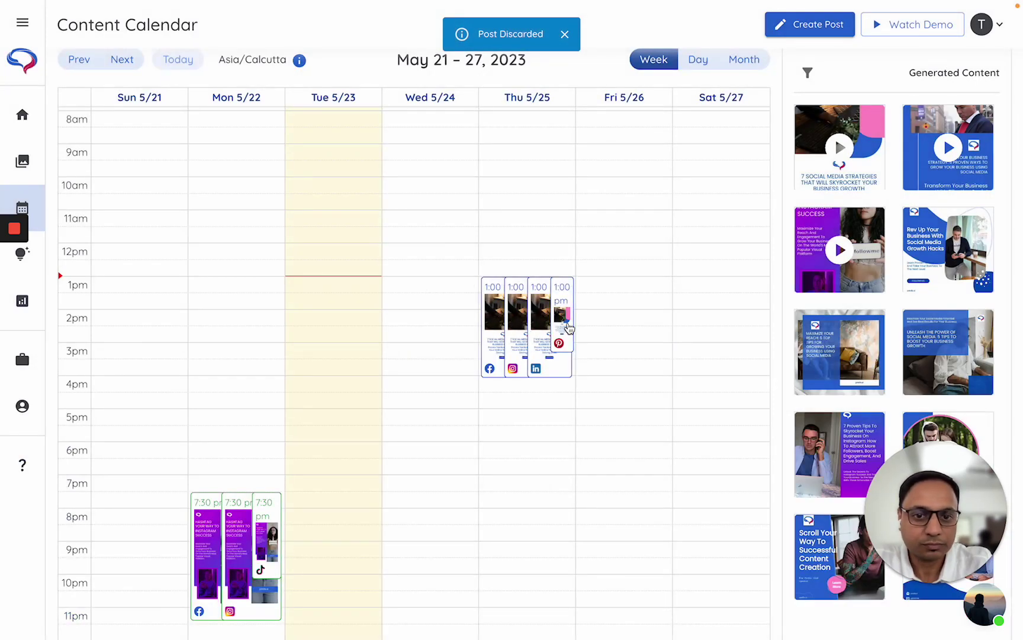
# Open the Pinterest card on Thu 5/25 and discard that copy.
pyautogui.click(566, 303)
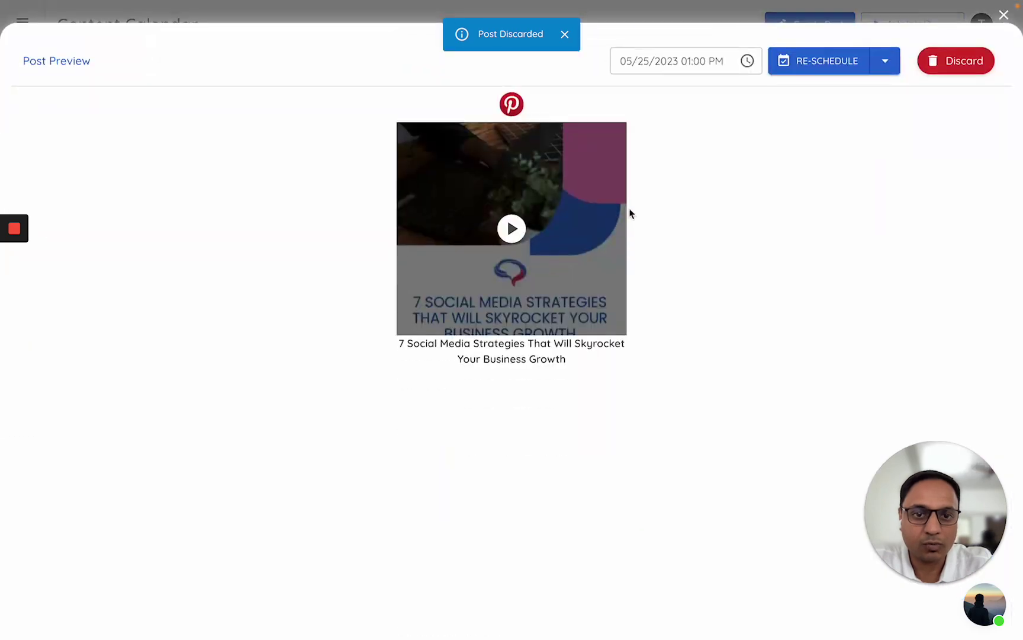
pyautogui.click(952, 64)
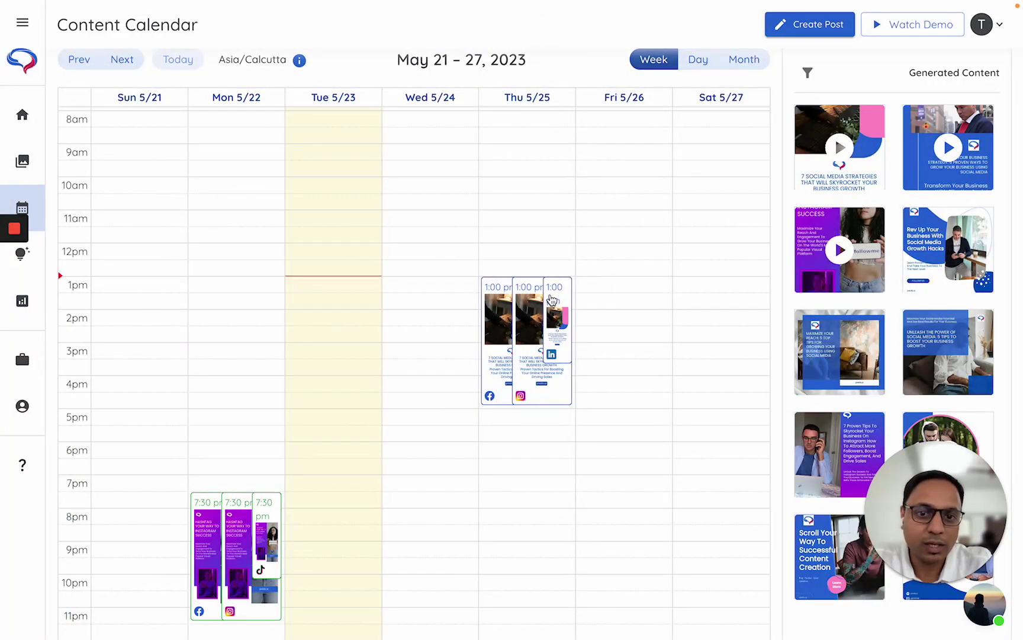
# Move the LinkedIn post to Fri 5/26 1:00 pm and the Facebook post to Thu 2:30 pm.
pyautogui.click(557, 320)
pyautogui.click(697, 63)
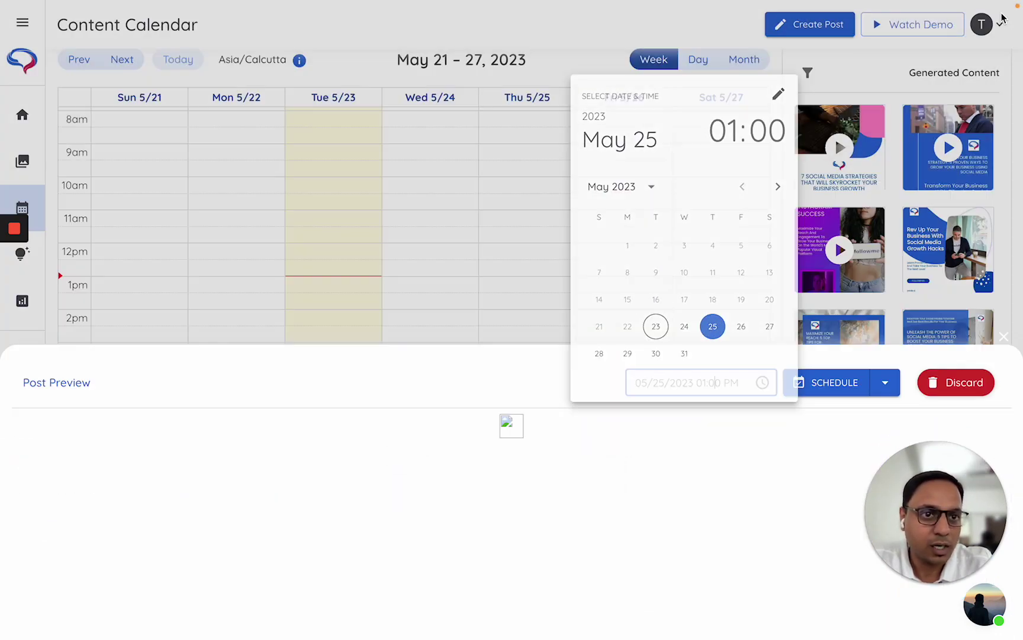
pyautogui.click(1003, 15)
pyautogui.moveTo(545, 339); pyautogui.dragTo(626, 514)
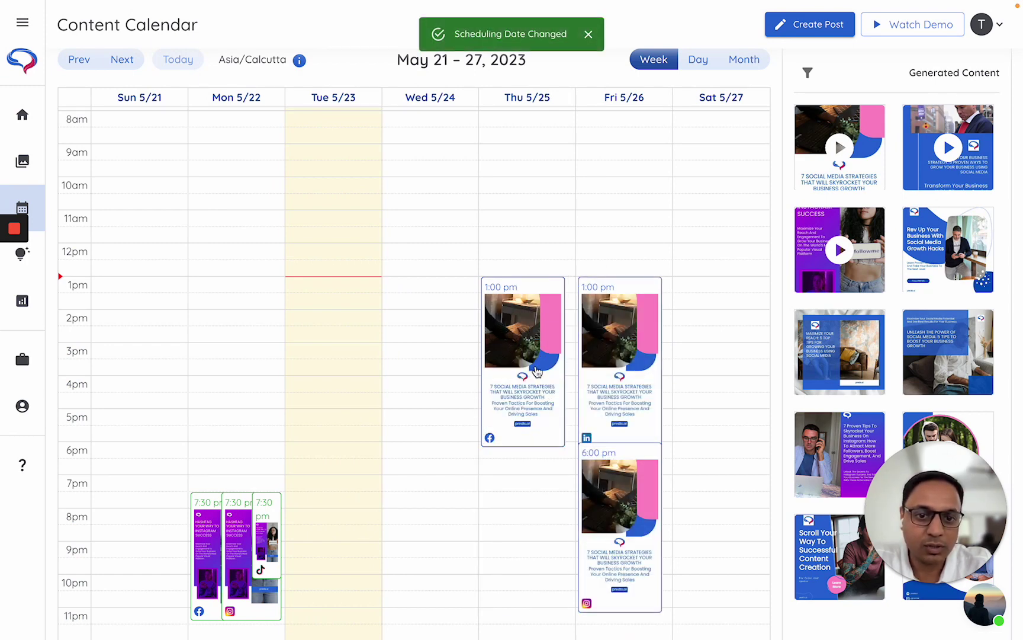
pyautogui.moveTo(537, 373); pyautogui.dragTo(536, 414)
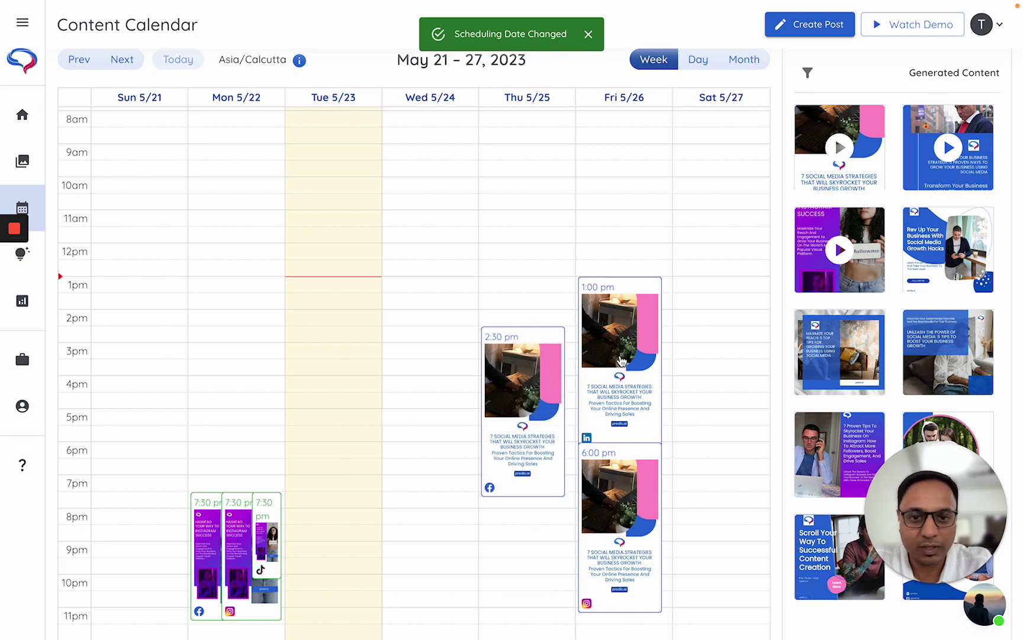